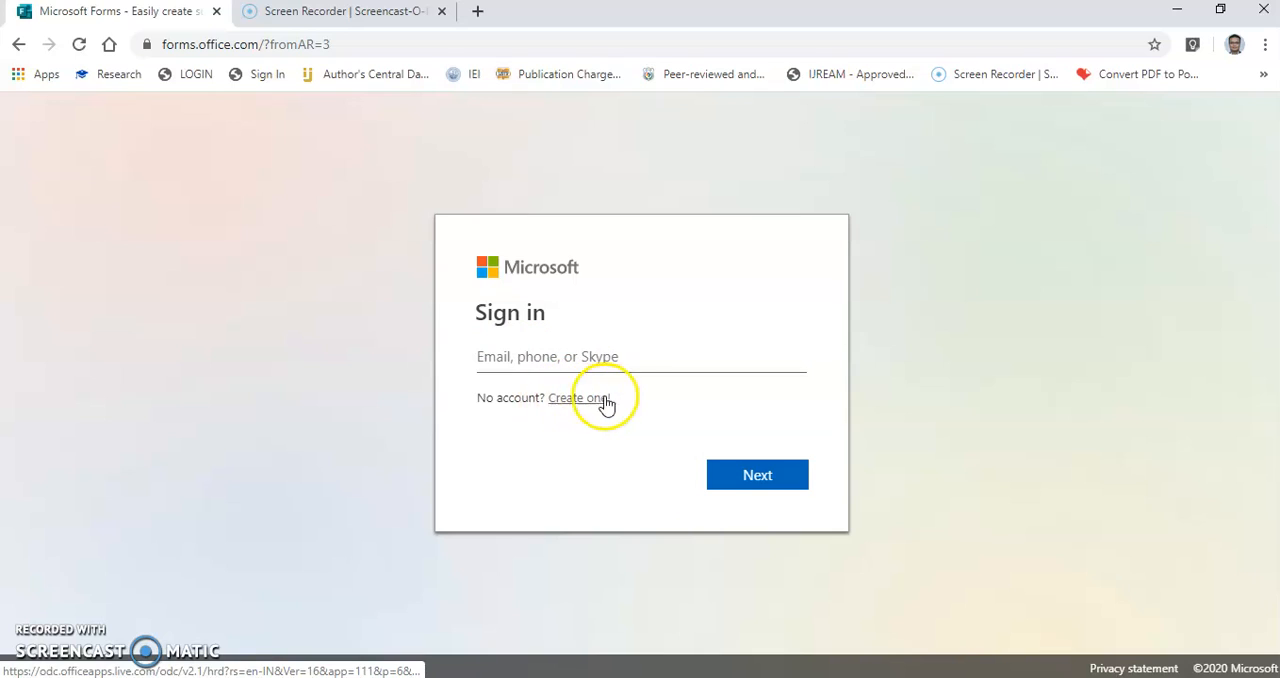
Sign in to the Microsoft account with the account e-mail and password.
click(581, 356)
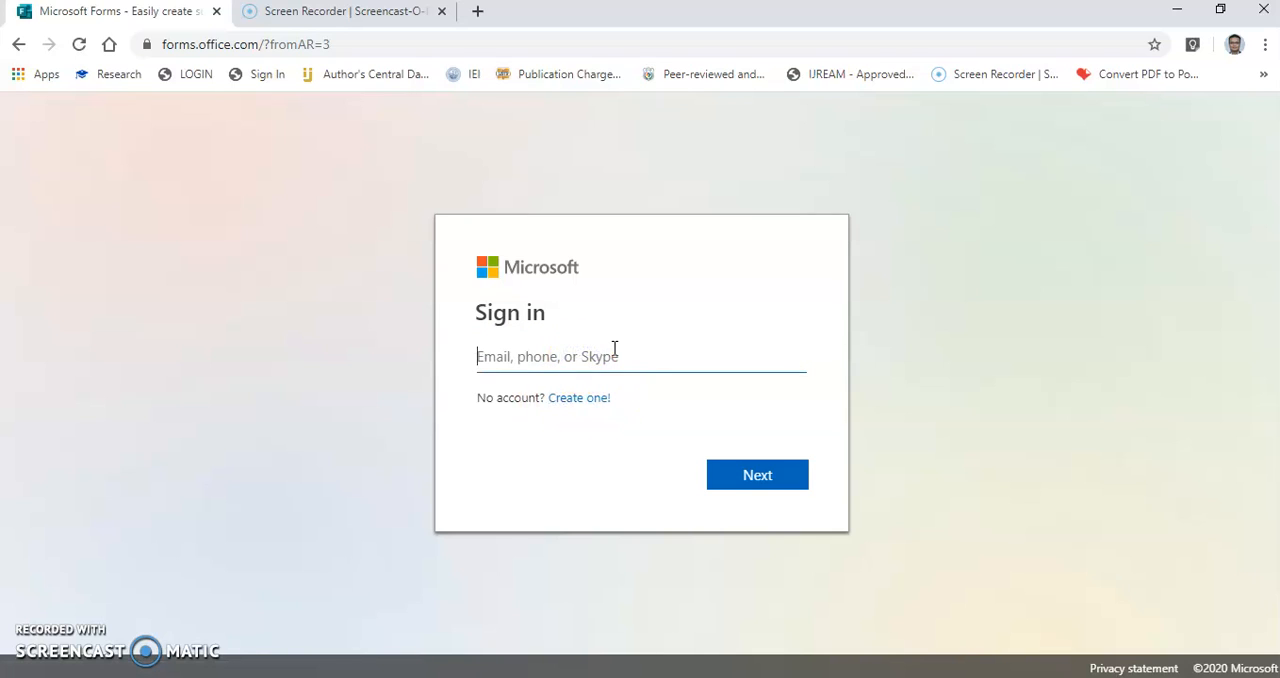
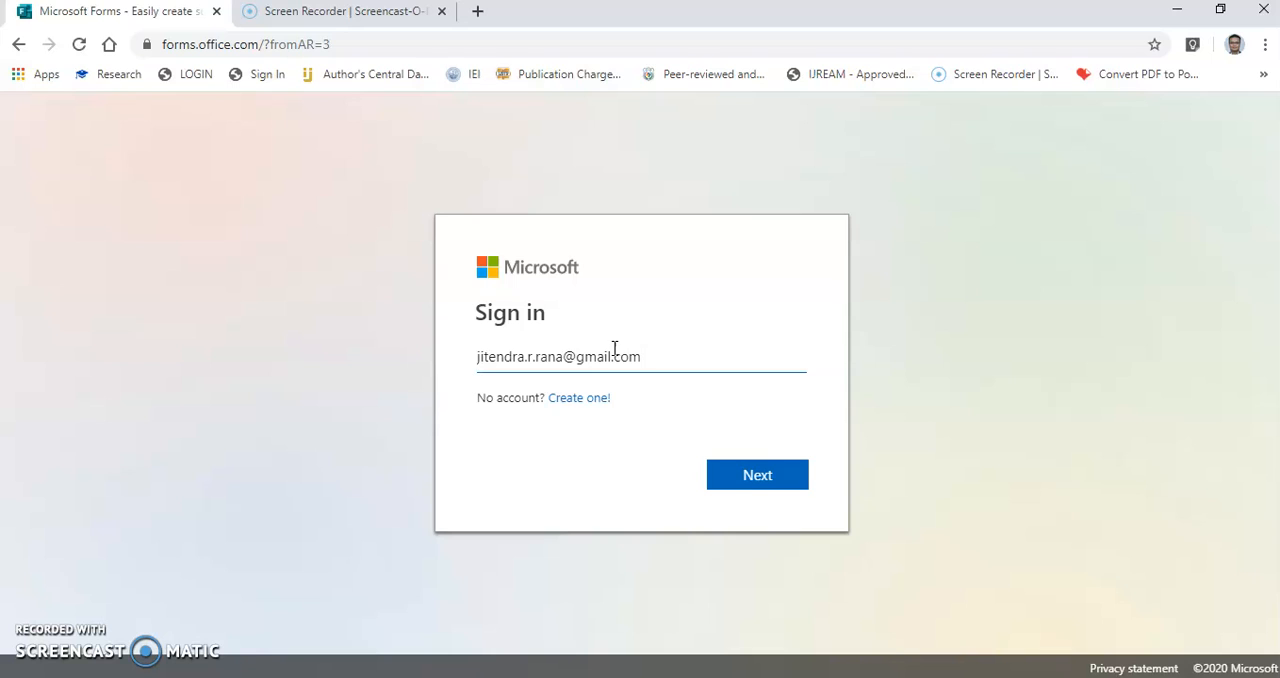
click(750, 477)
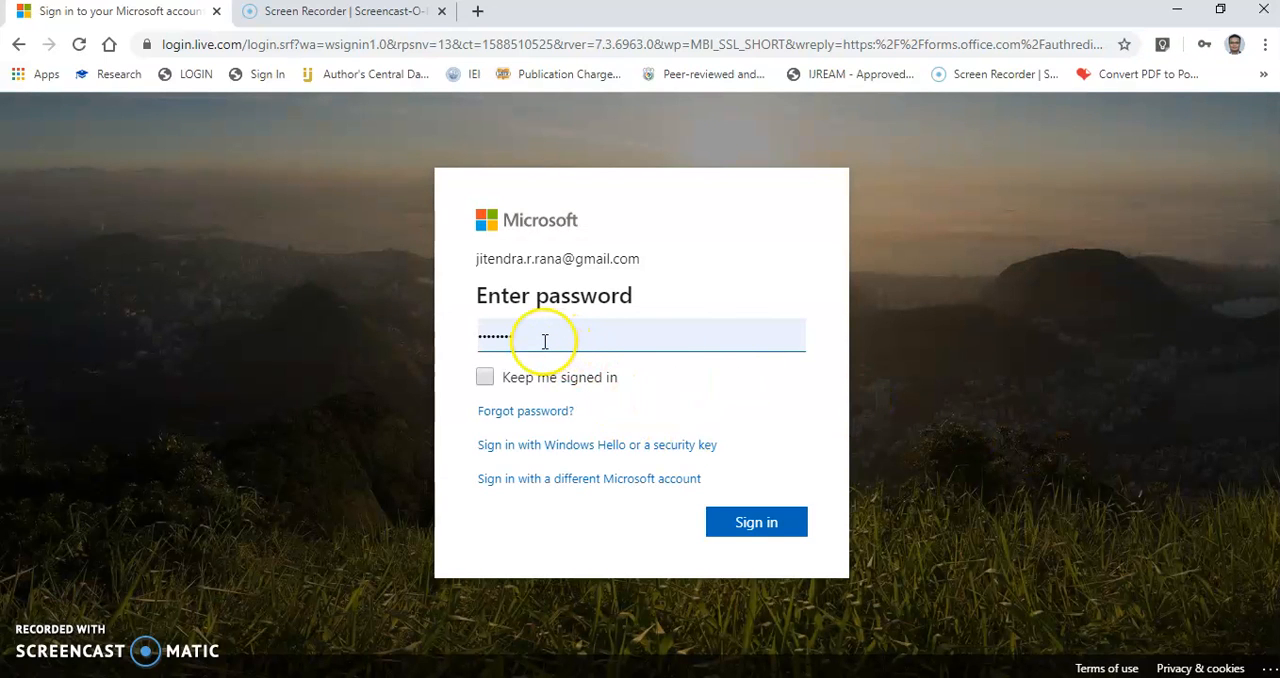
click(757, 528)
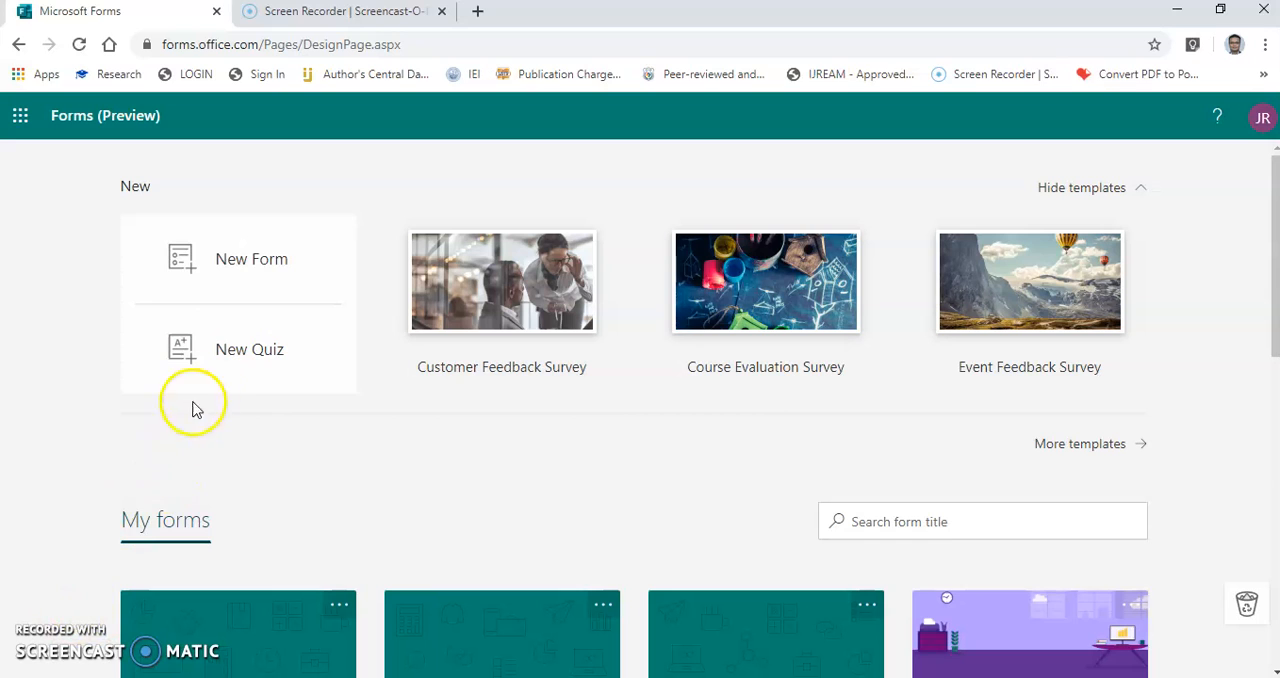
Create a new quiz and title it "Test for project management".
click(240, 375)
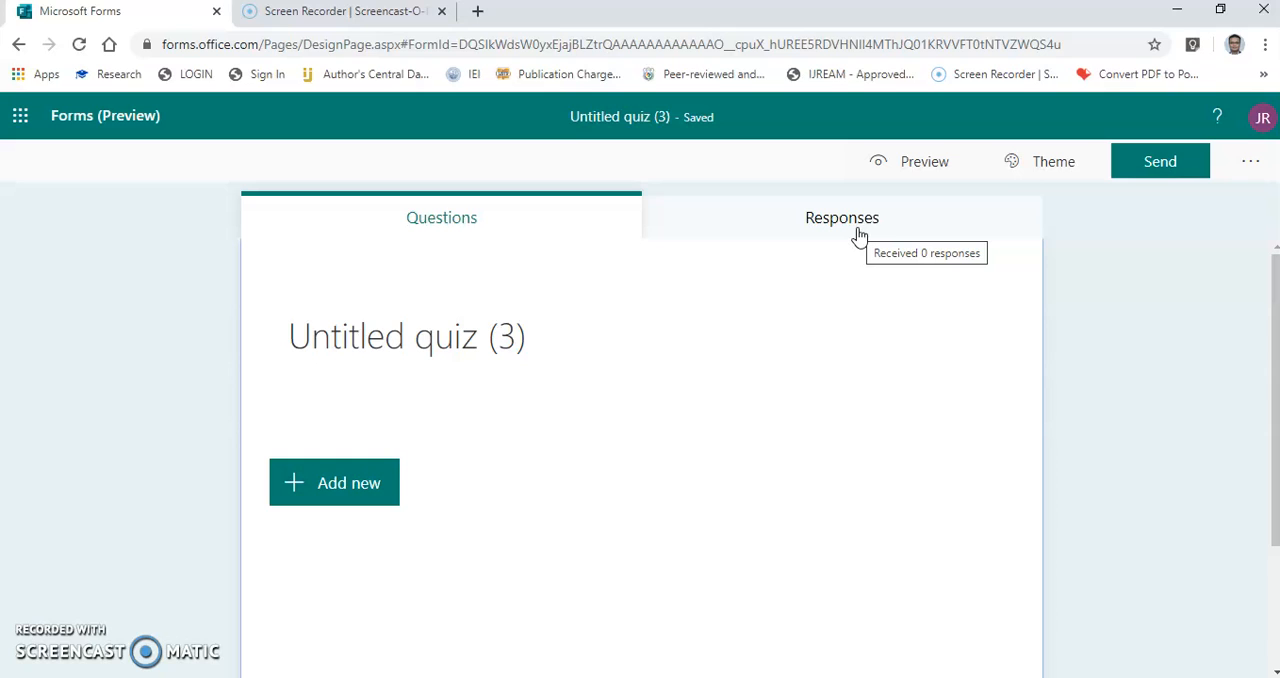
click(425, 228)
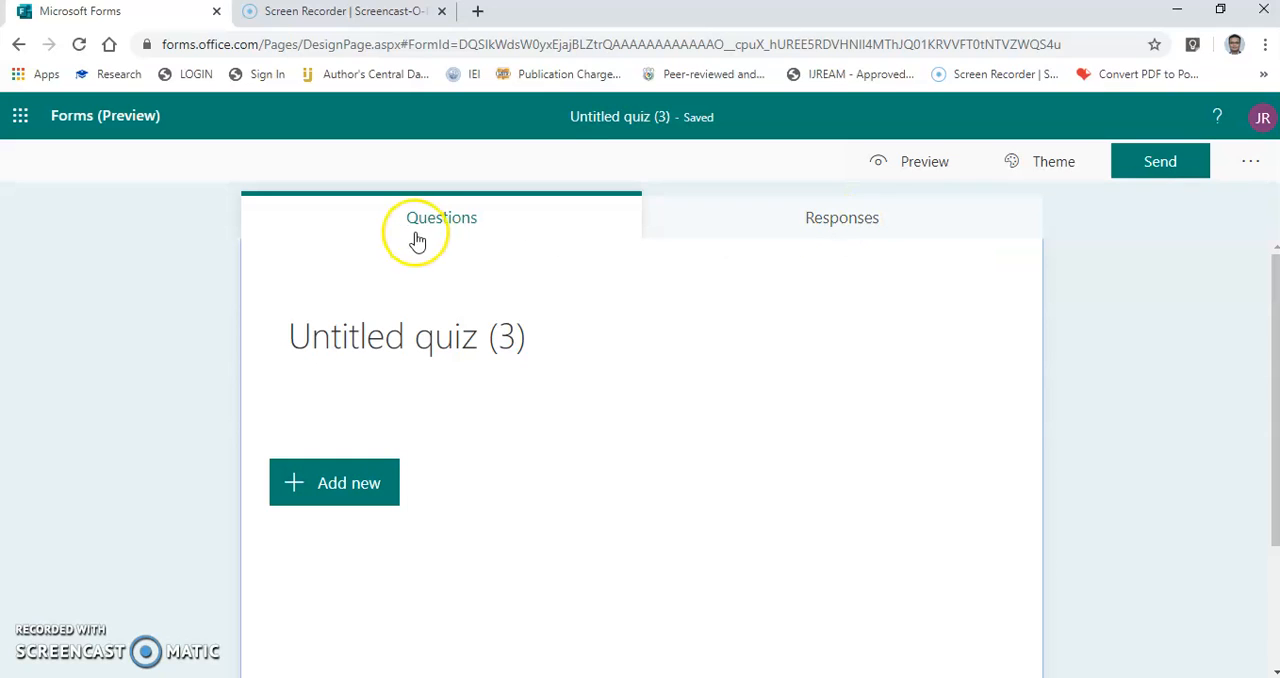
click(427, 228)
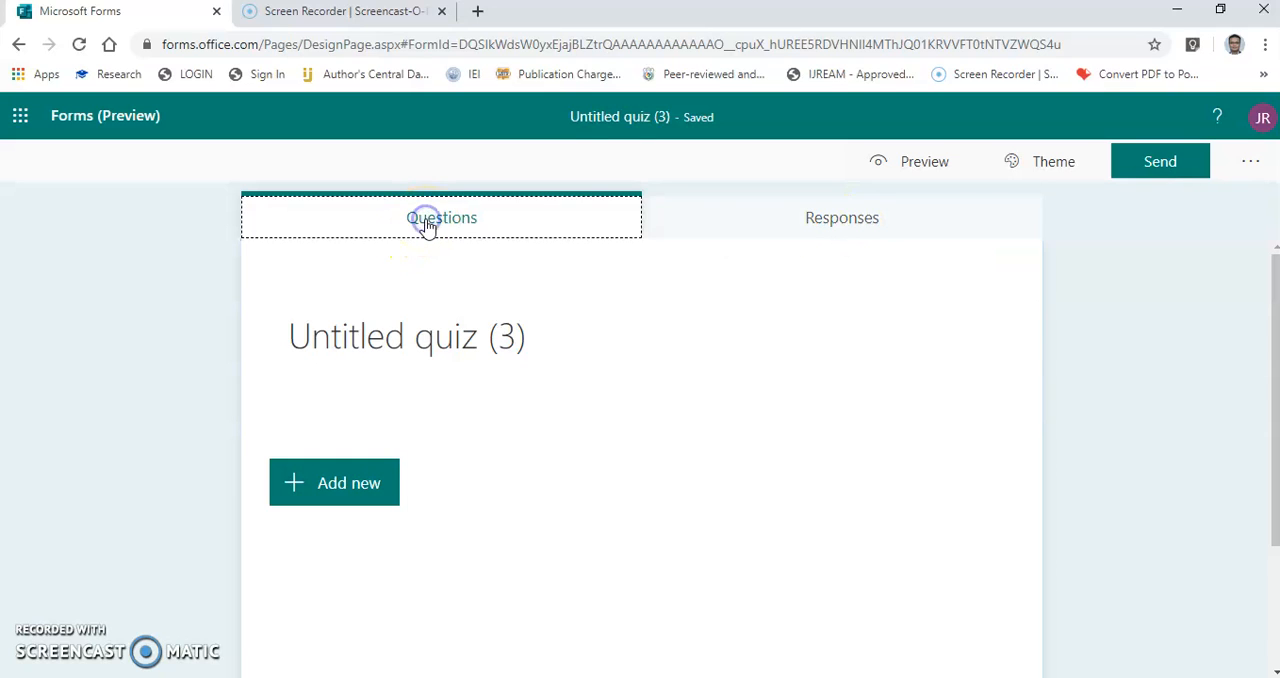
click(449, 343)
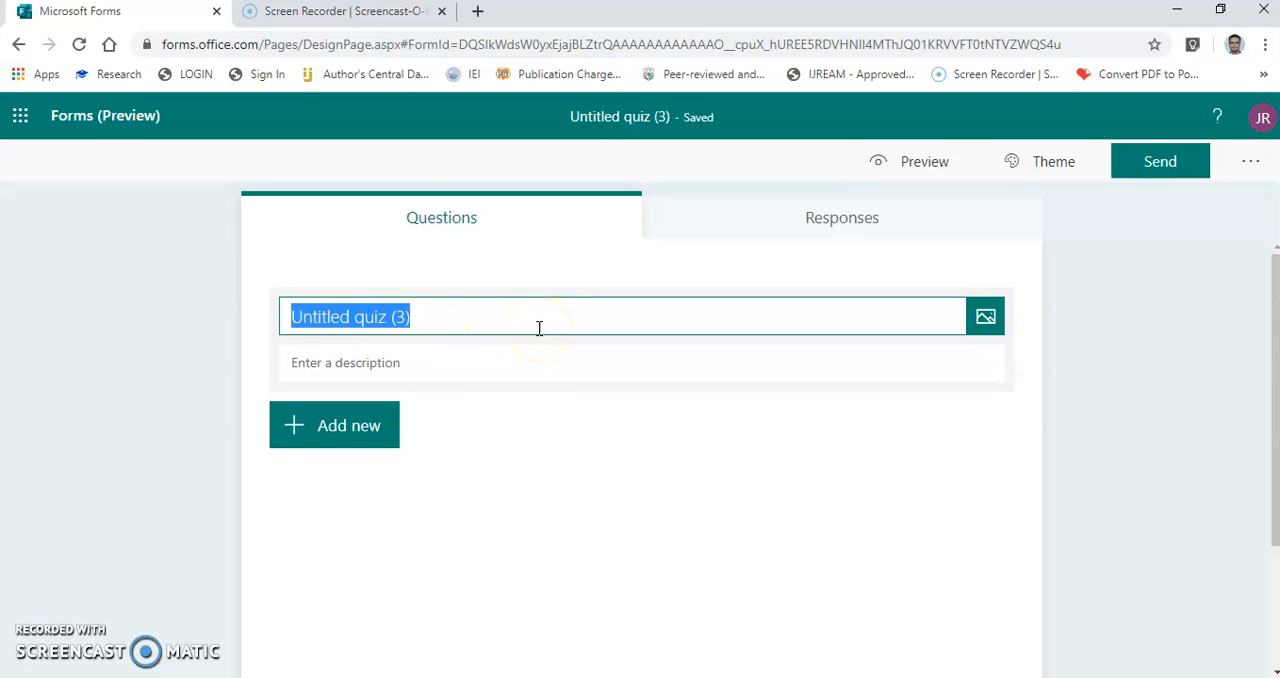
text(Test )
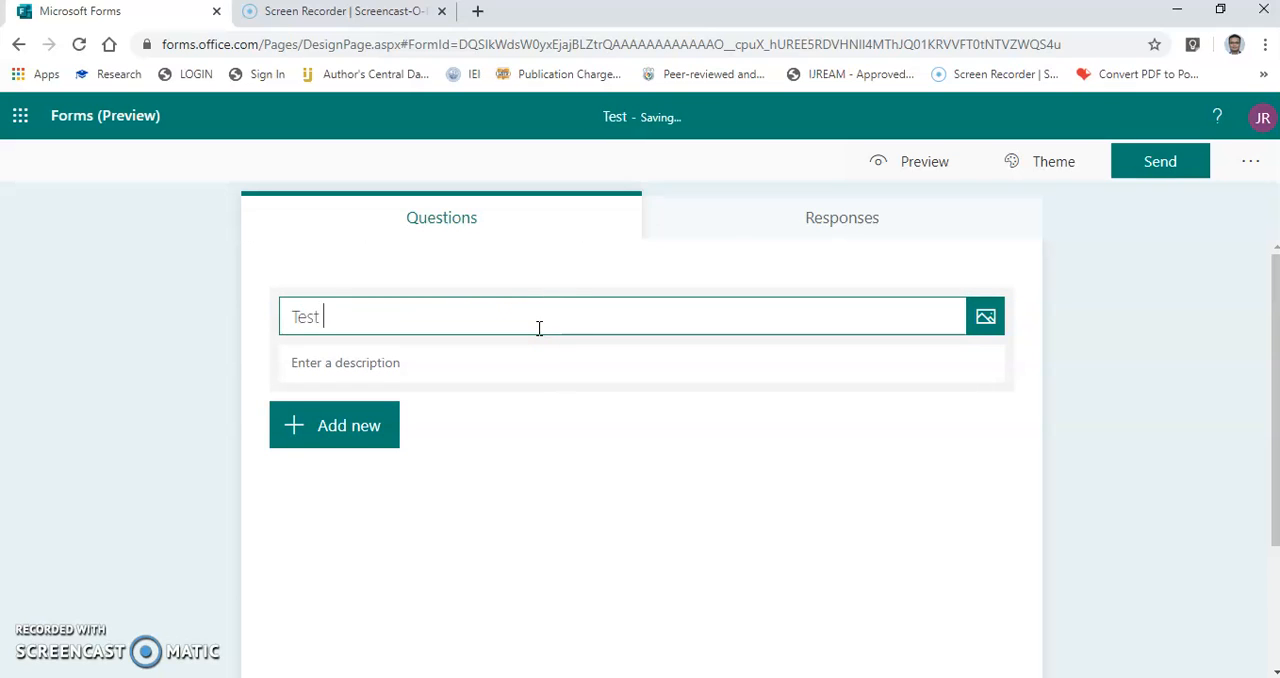
text(for proje)
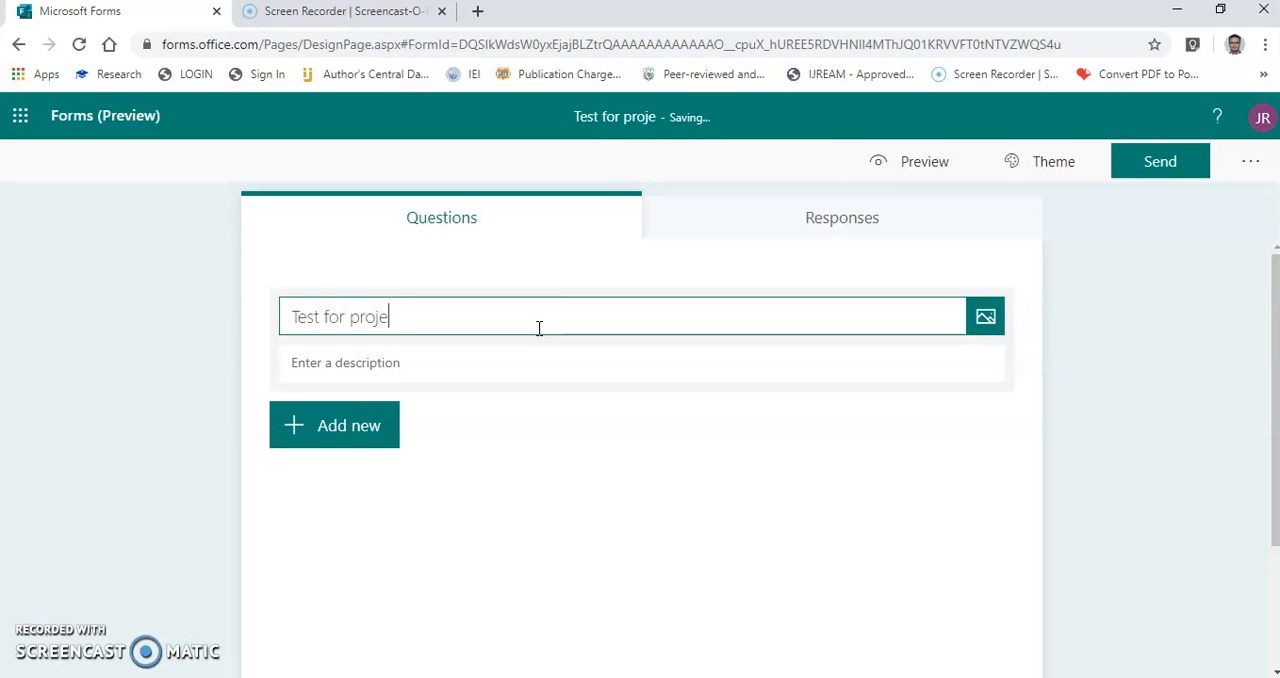
text(ct management)
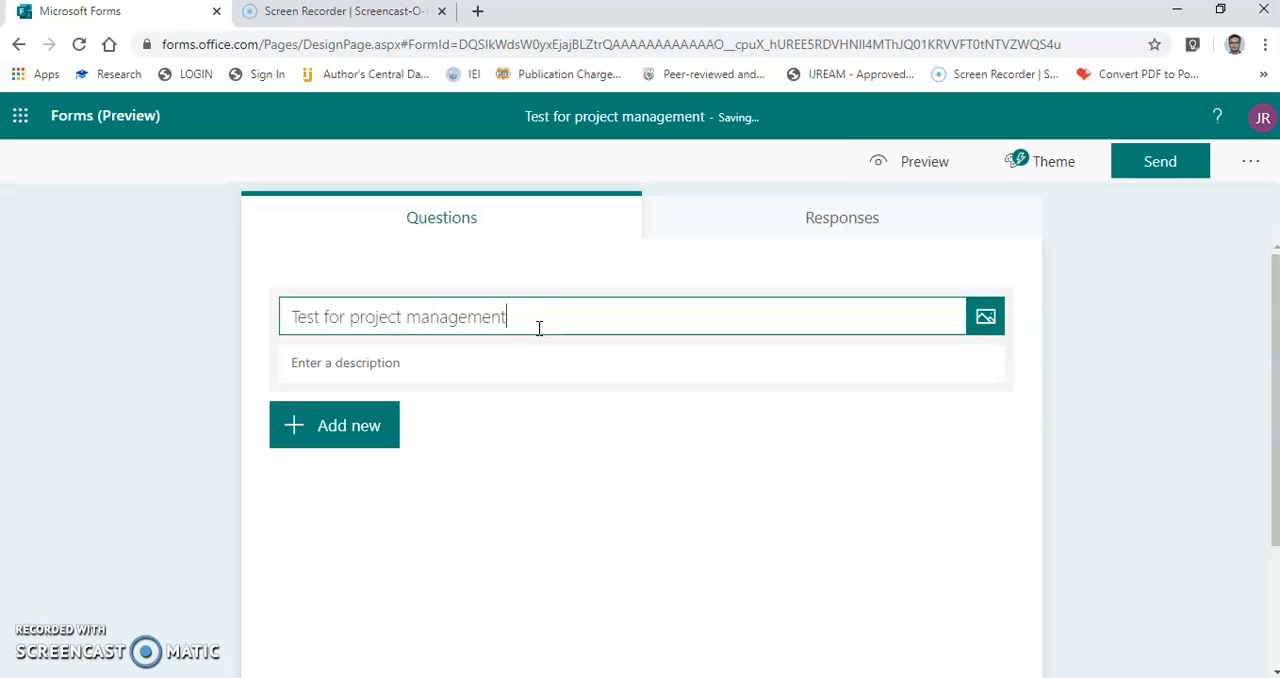
Enter "class test 1 third year" as the quiz description.
click(400, 363)
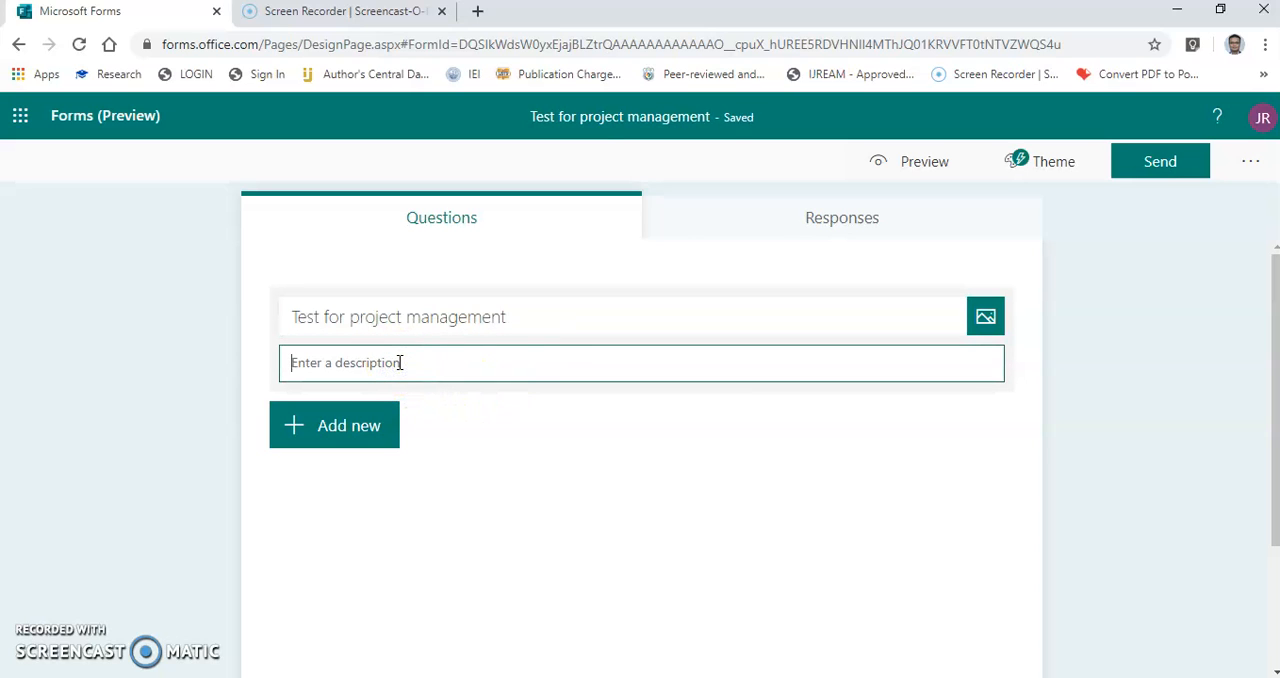
text(class tes)
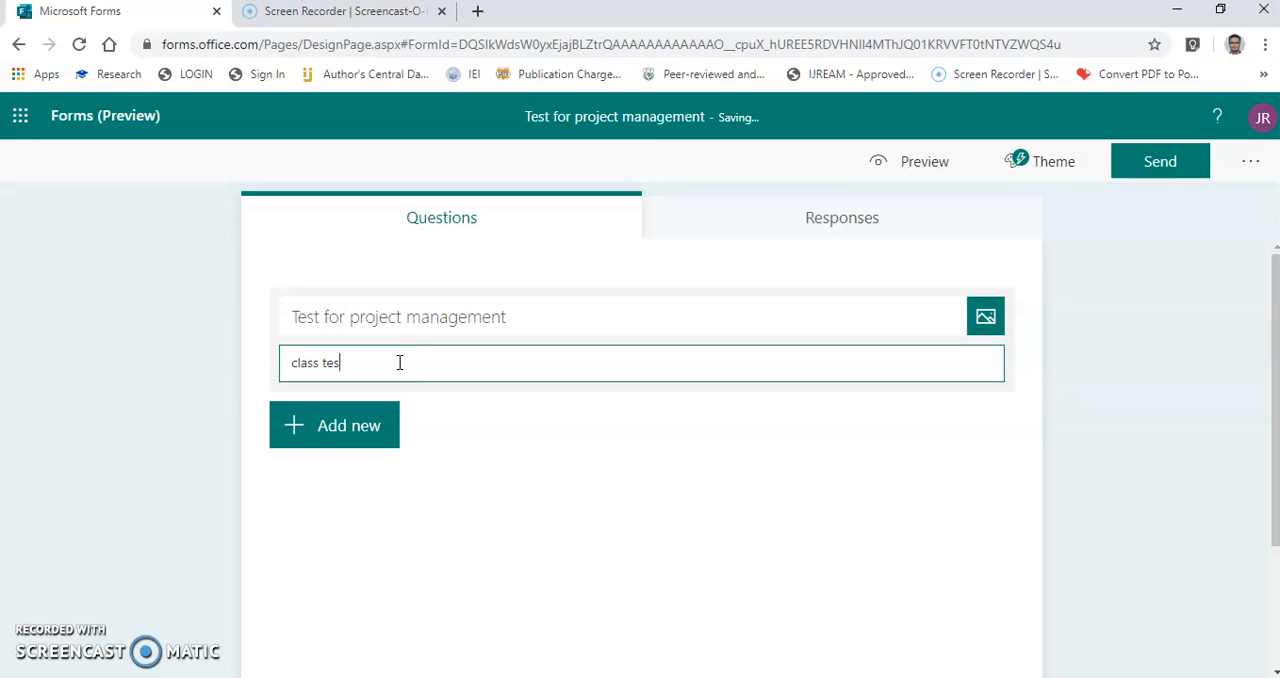
text(t 1 third year)
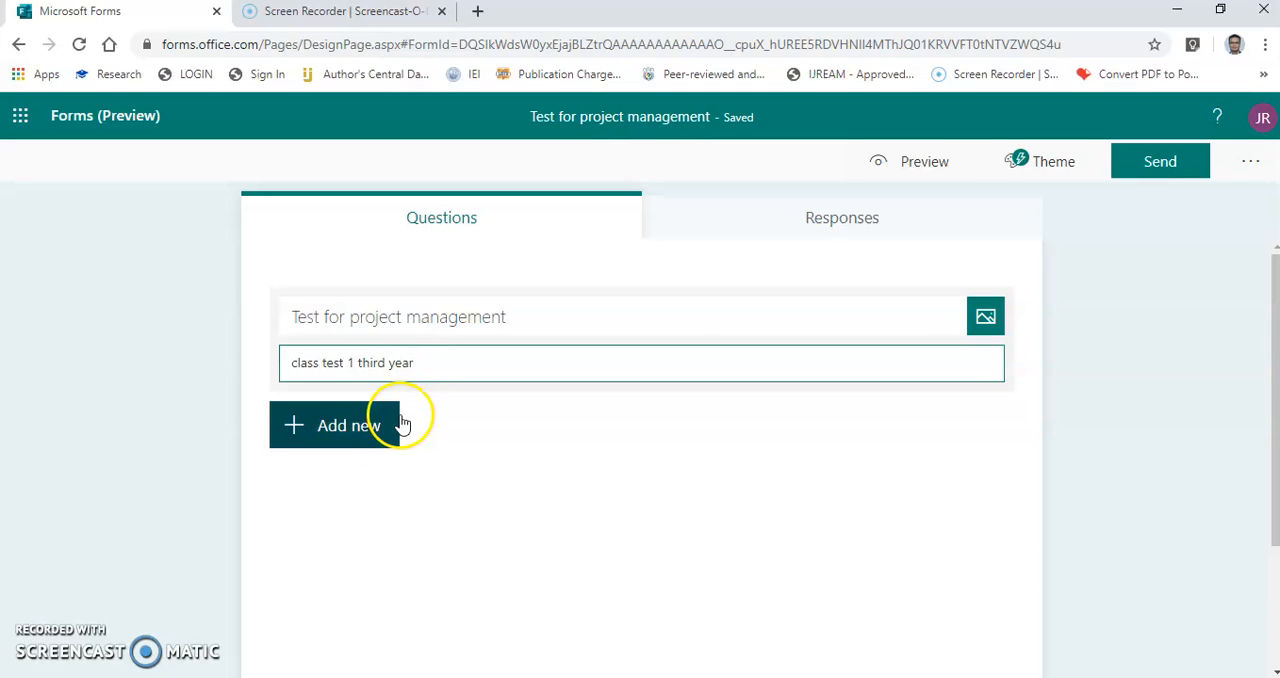
Add a choice question to the quiz with the text "what does it mean by CPM".
click(370, 441)
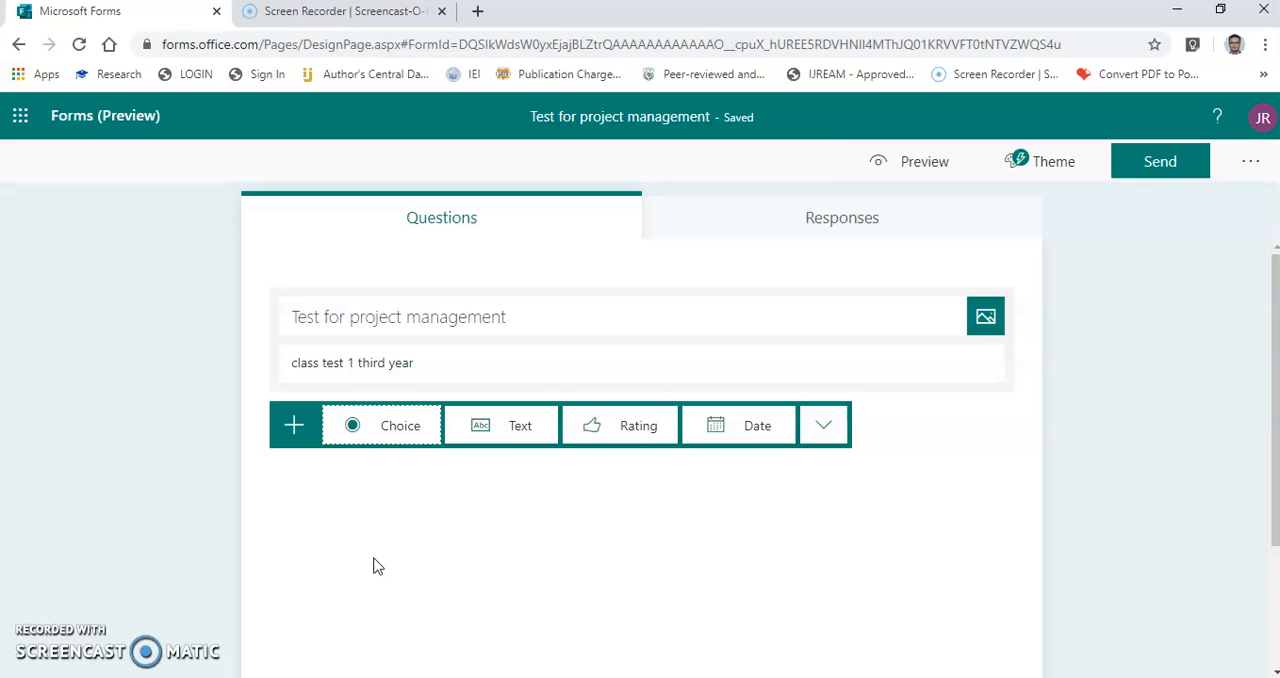
click(352, 426)
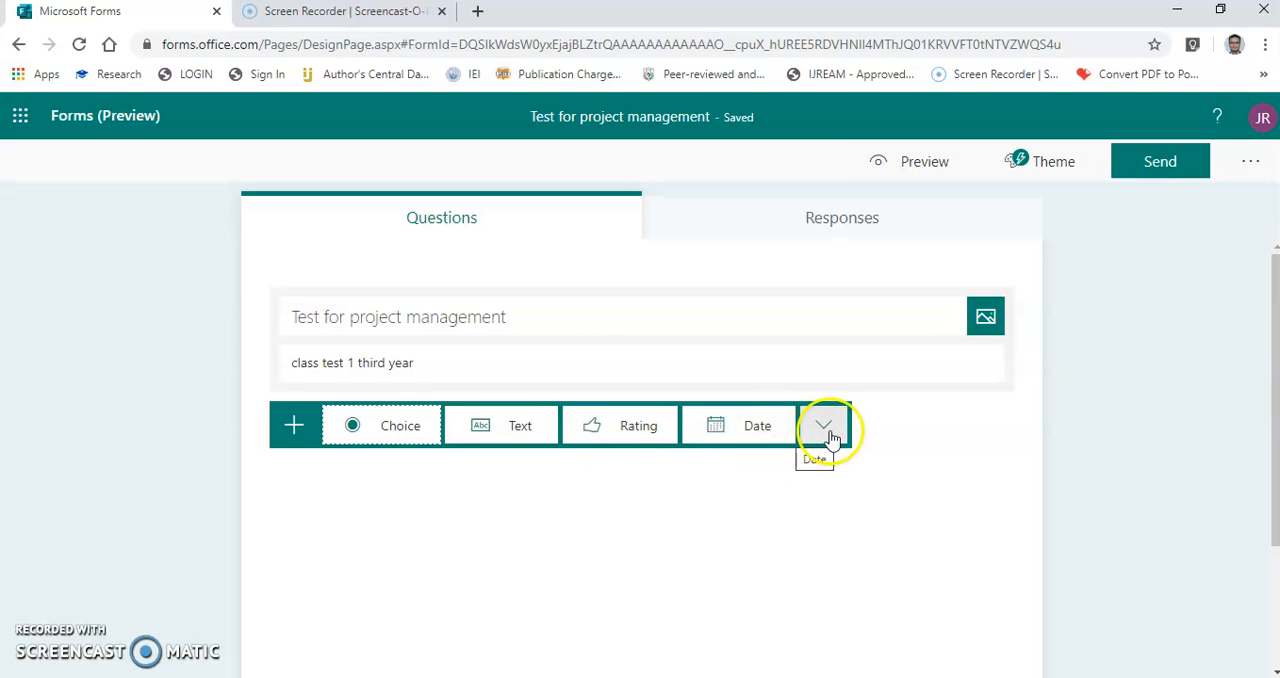
click(380, 426)
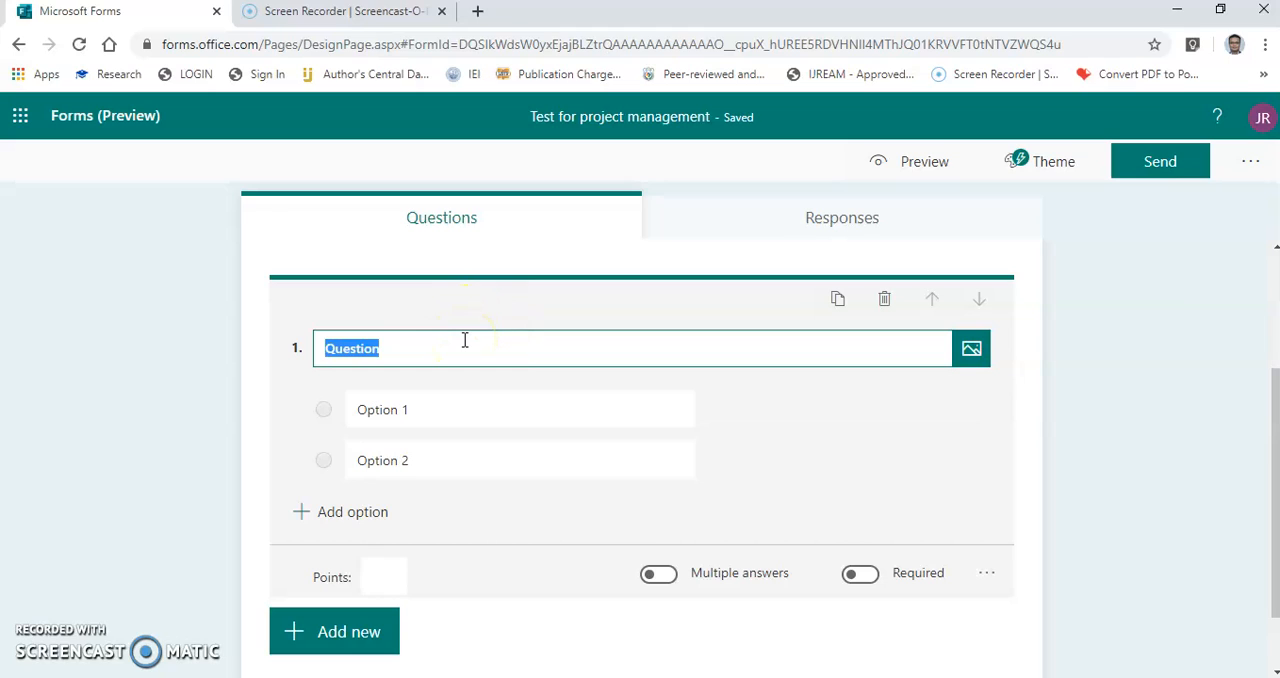
text(what does it mean by CPM)
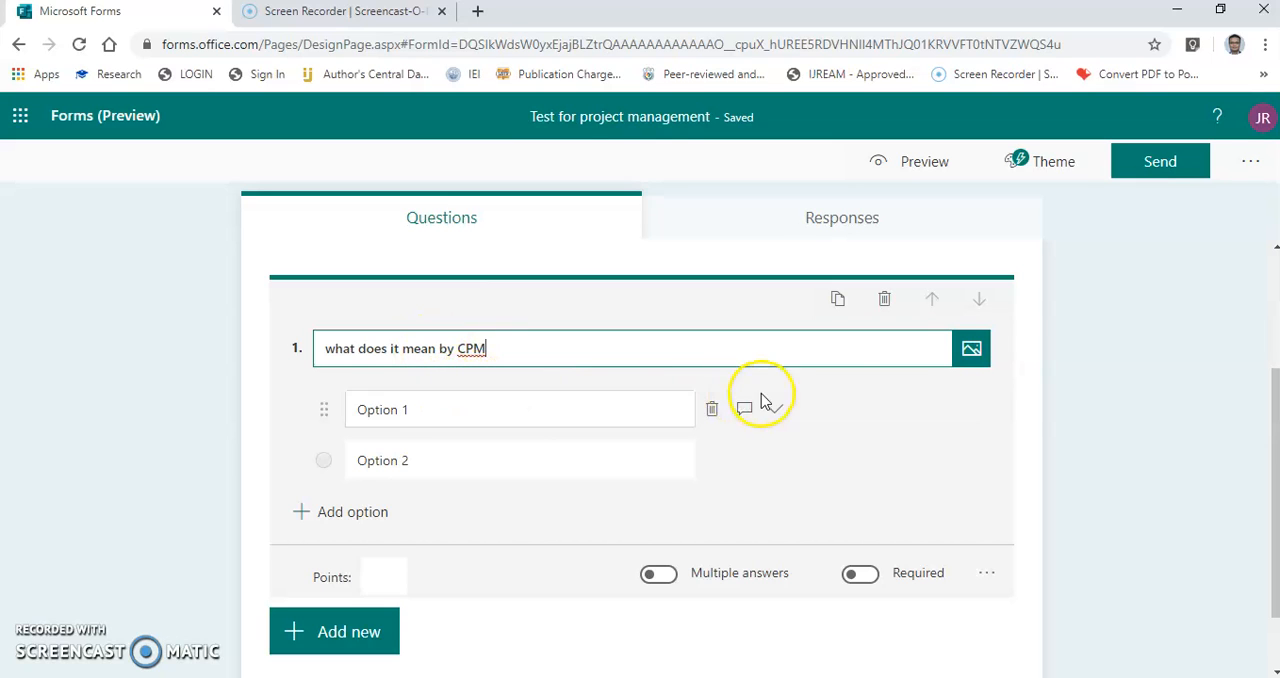
Insert the CPM image from the computer's Pictures folder into the first question.
click(972, 350)
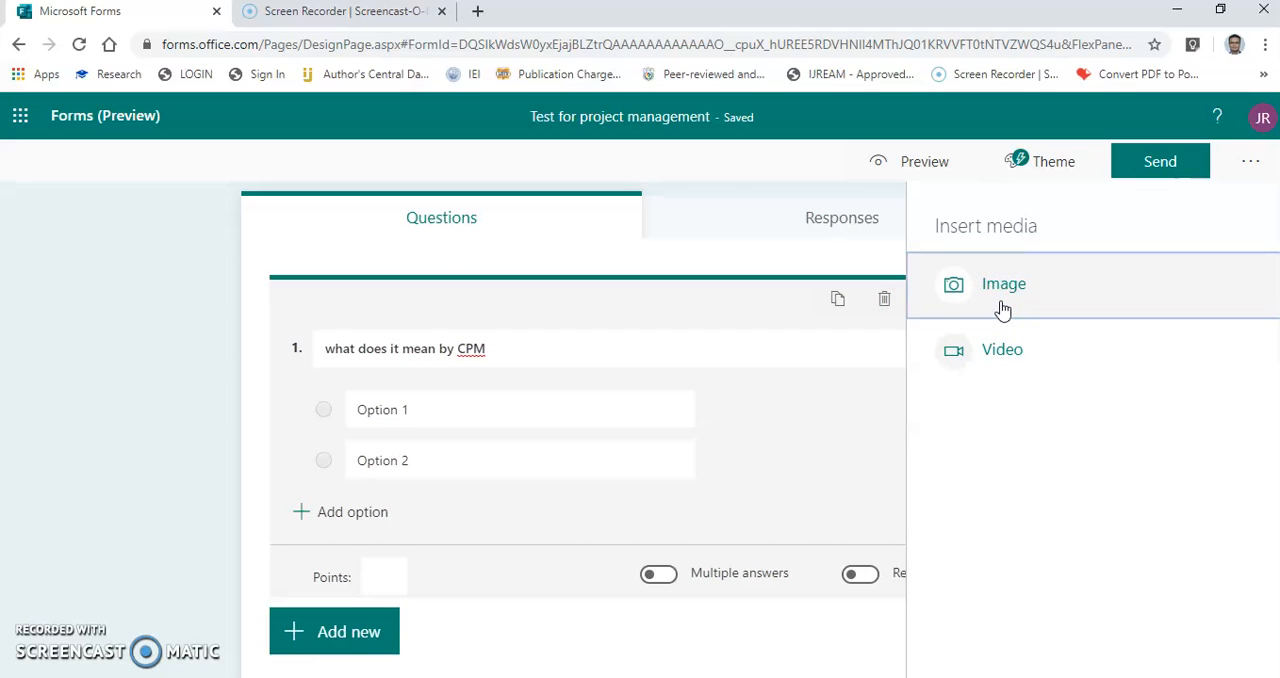
click(998, 290)
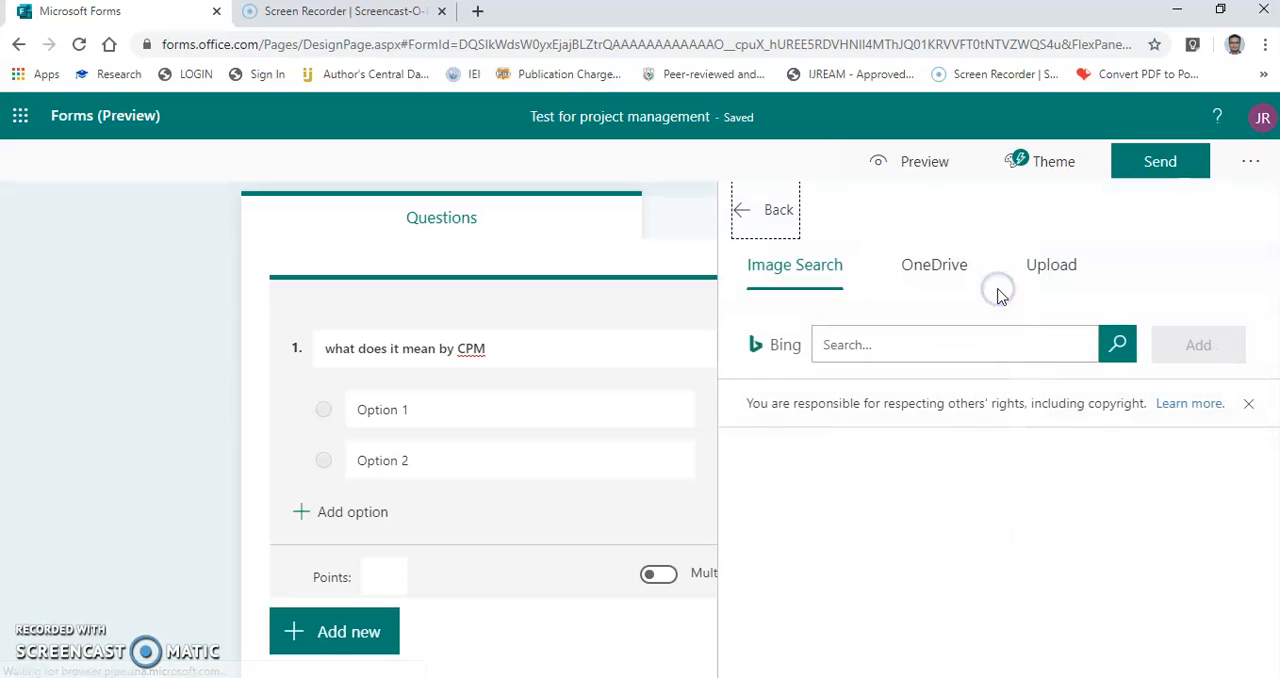
click(1058, 270)
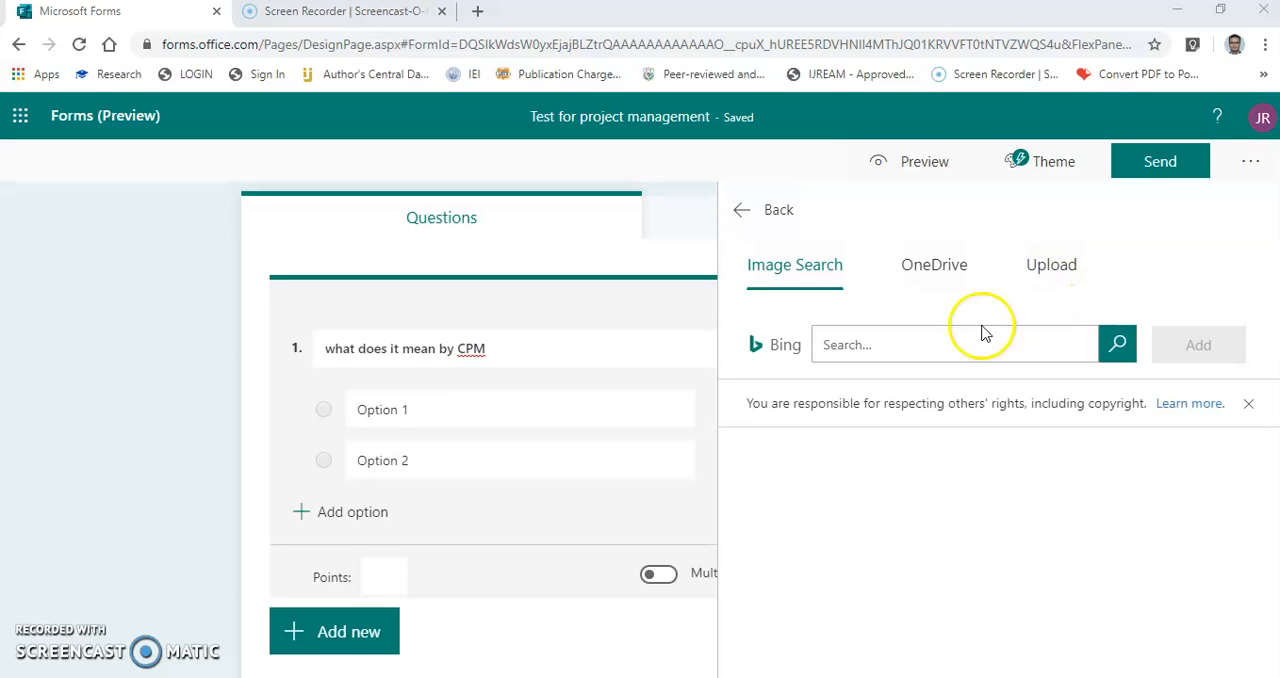
click(1058, 270)
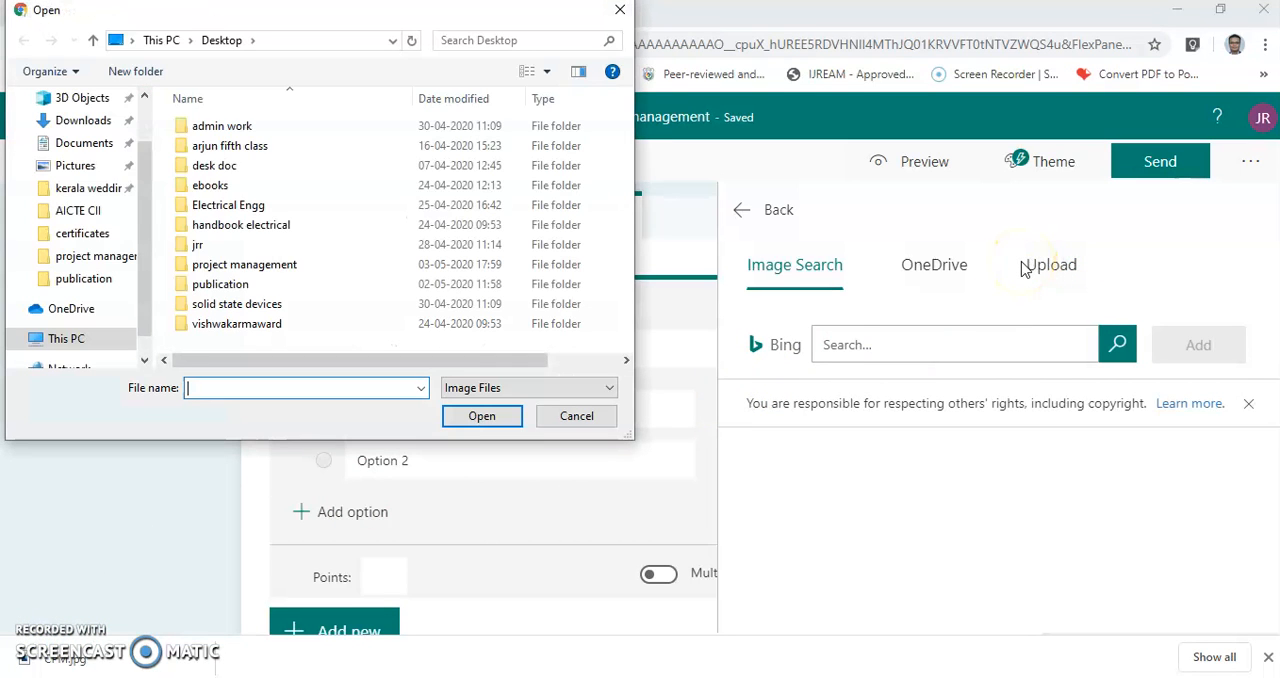
click(79, 170)
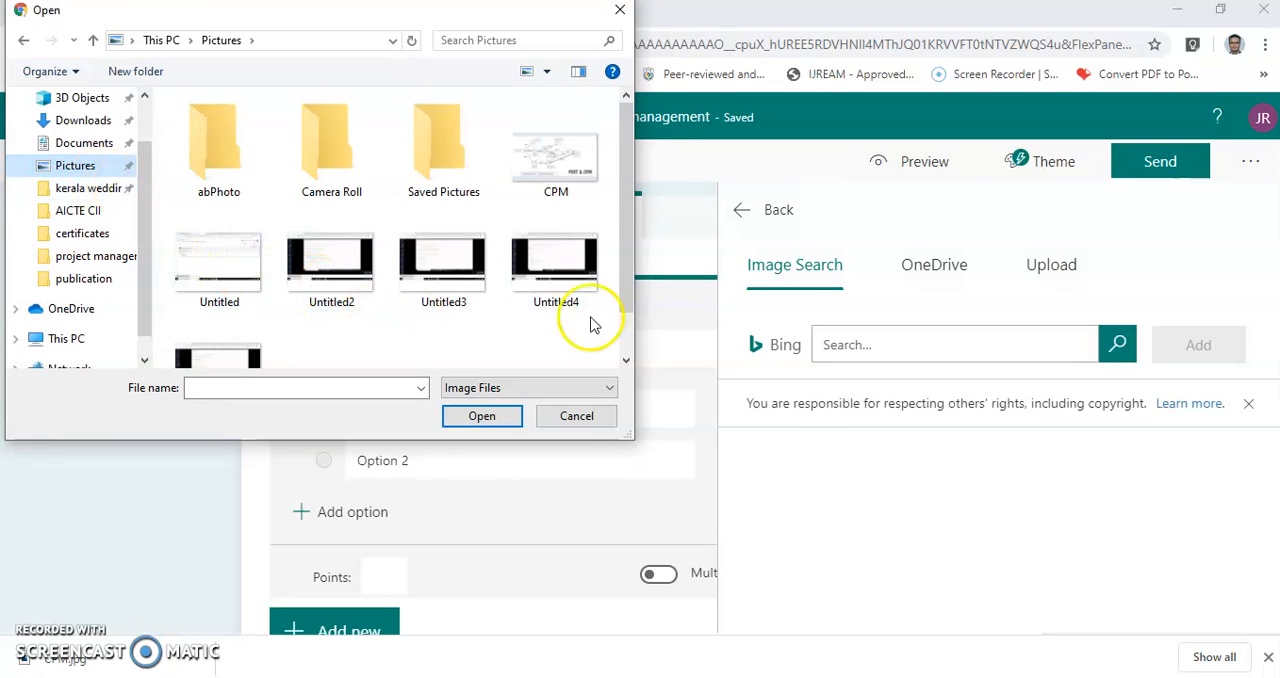
double_click(563, 165)
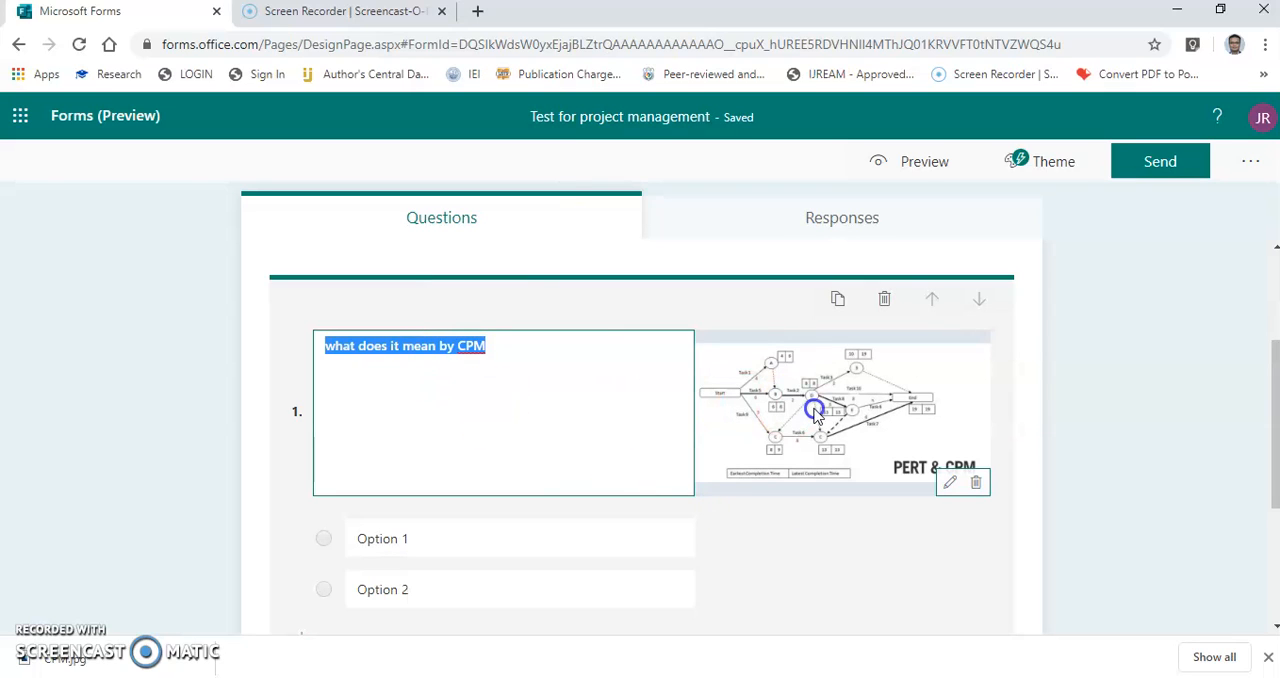
Fill in the answer options "critical path method", "critical payment method" and "critical path measurement" for the CPM question.
click(500, 530)
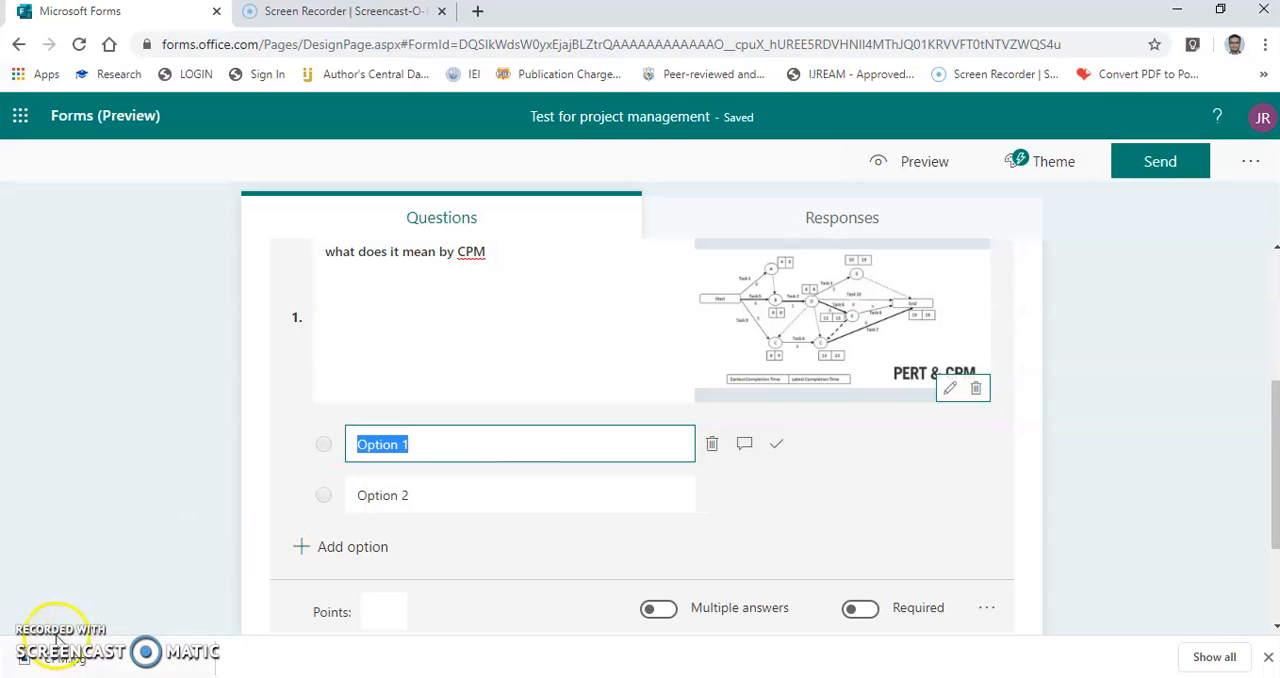
text(critical path method critical payment method critical path measurement)
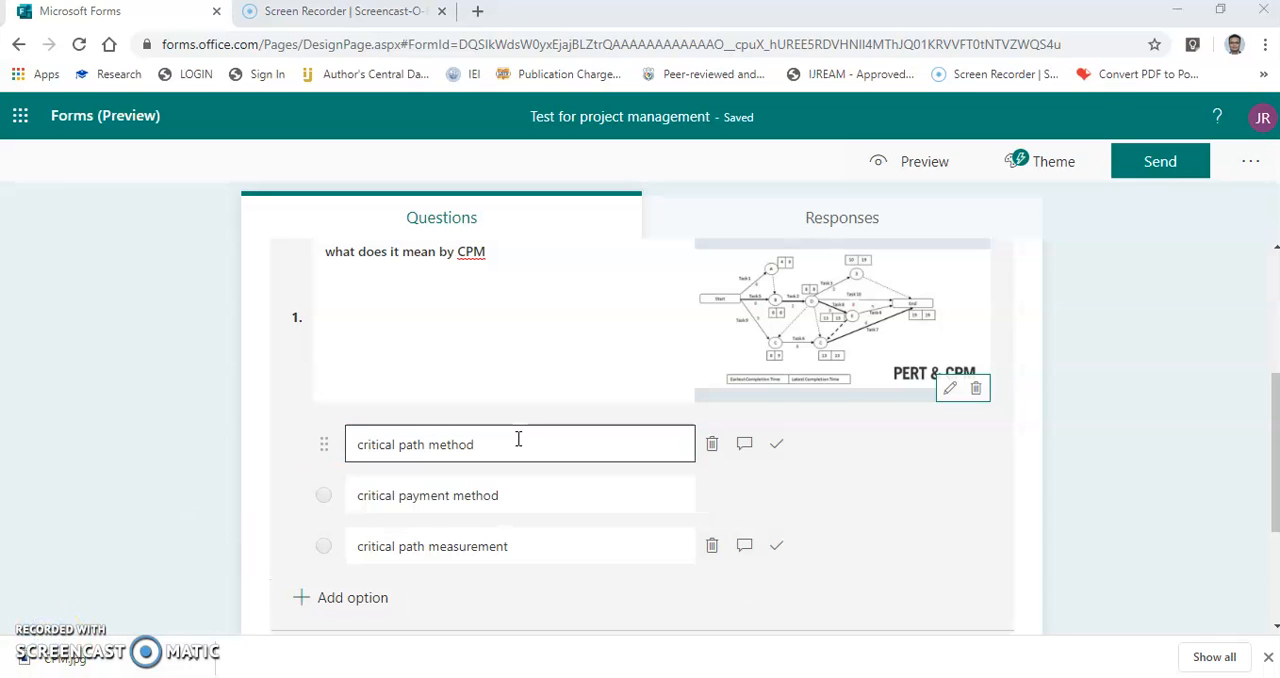
click(531, 496)
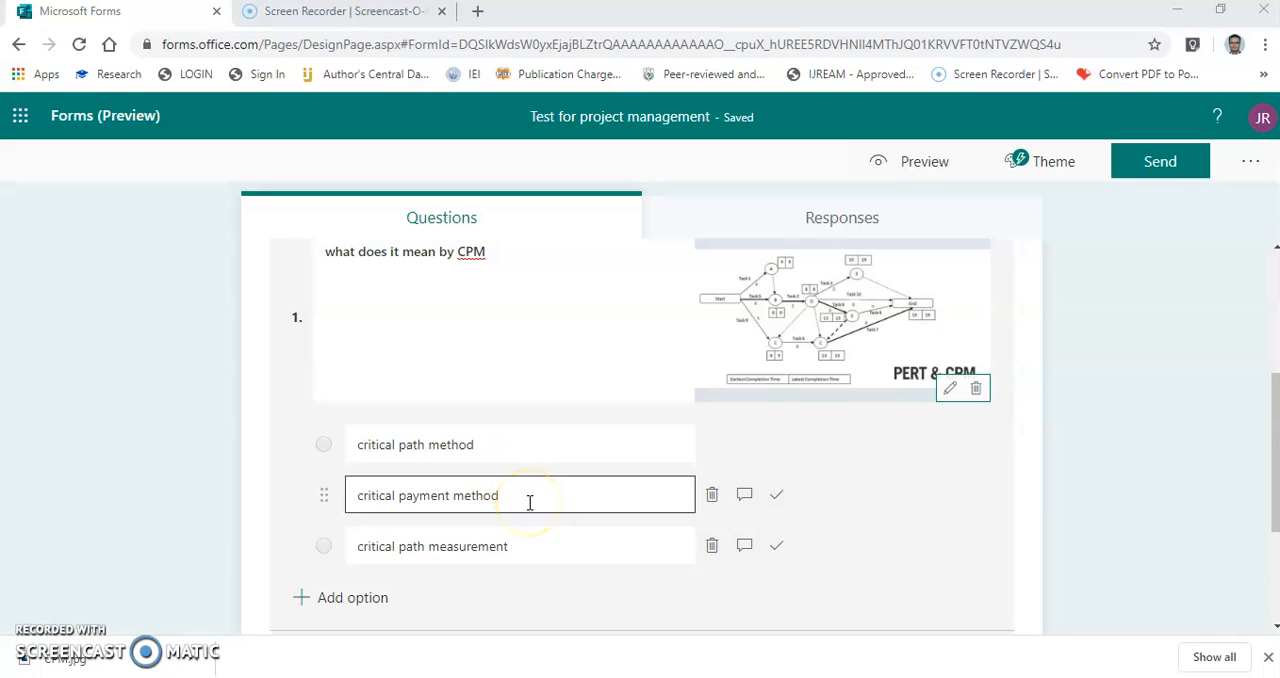
click(484, 554)
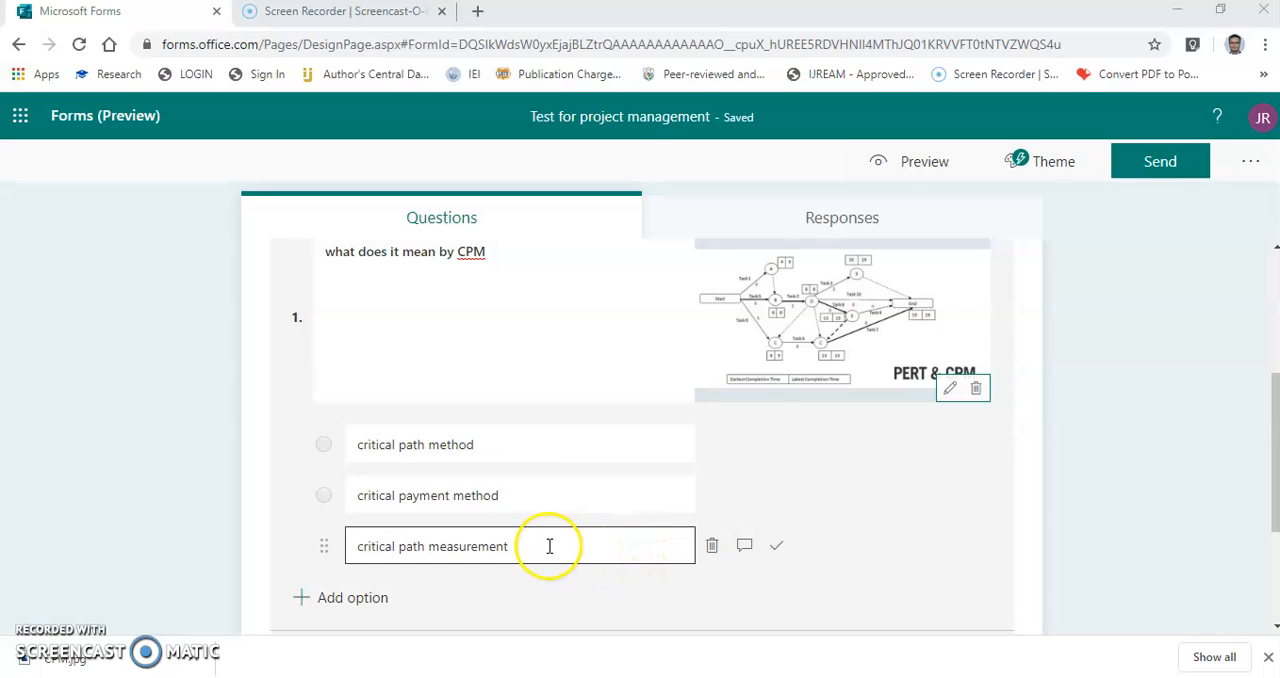
click(471, 443)
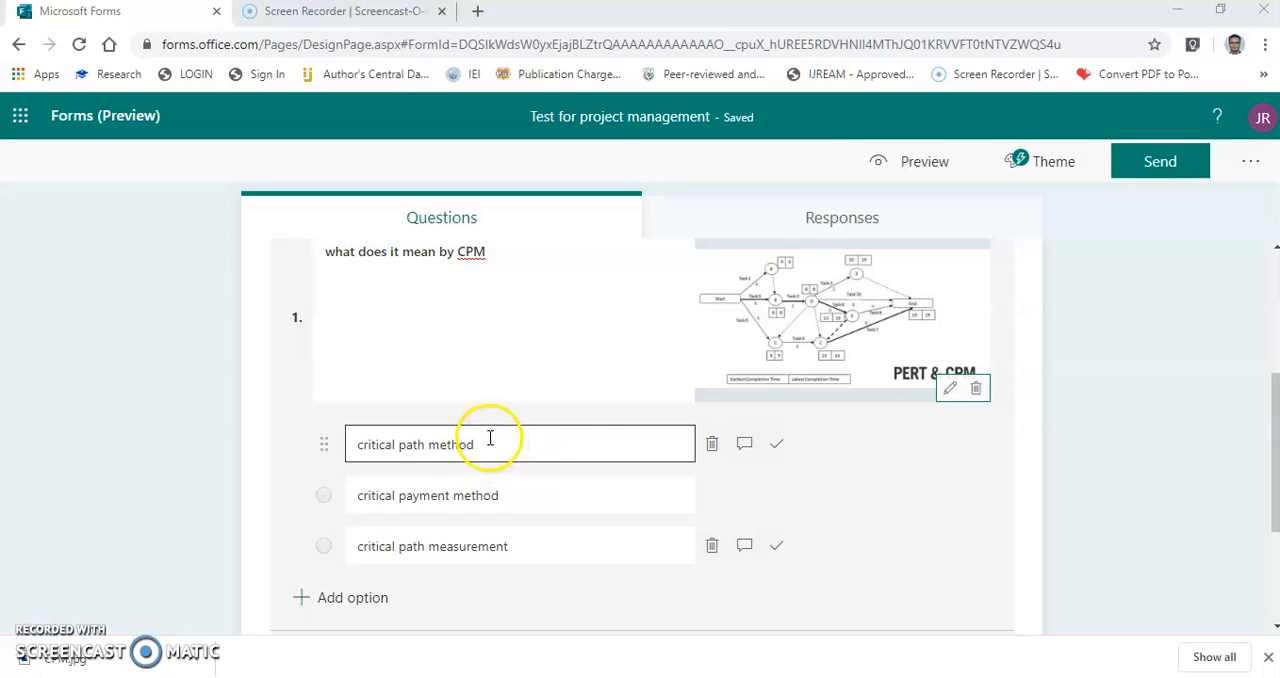
click(505, 495)
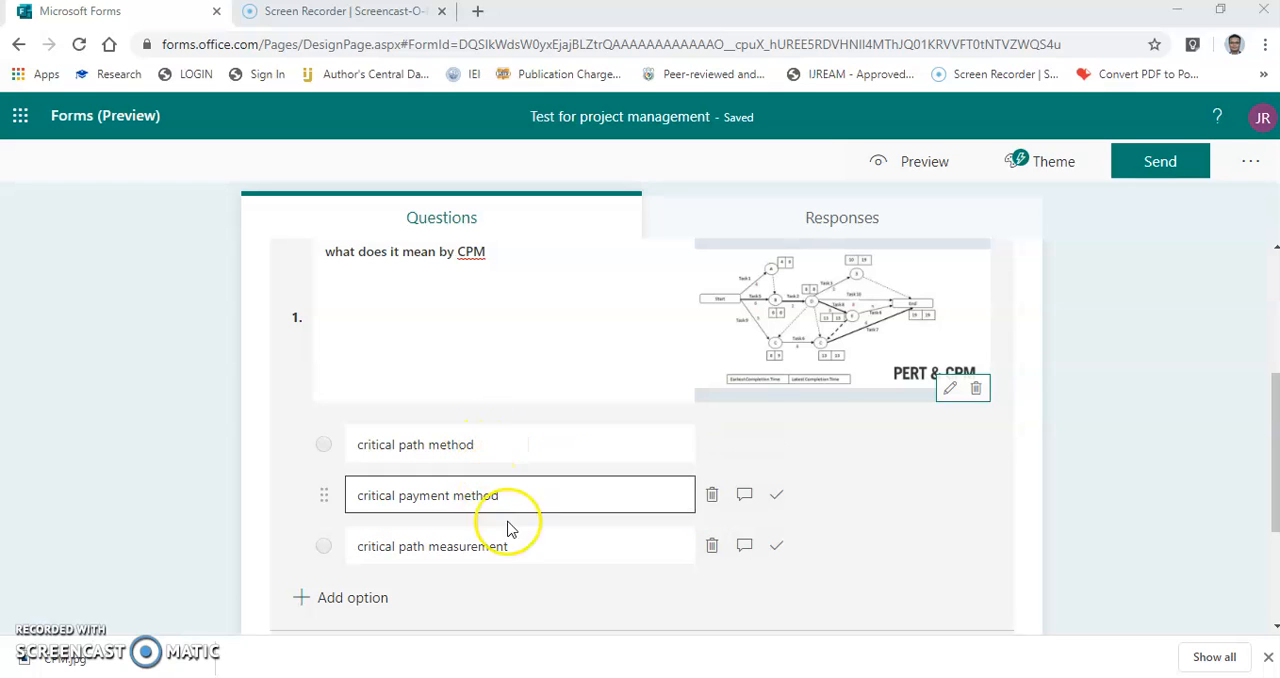
Mark "critical path method" as the correct answer of the CPM question.
click(526, 443)
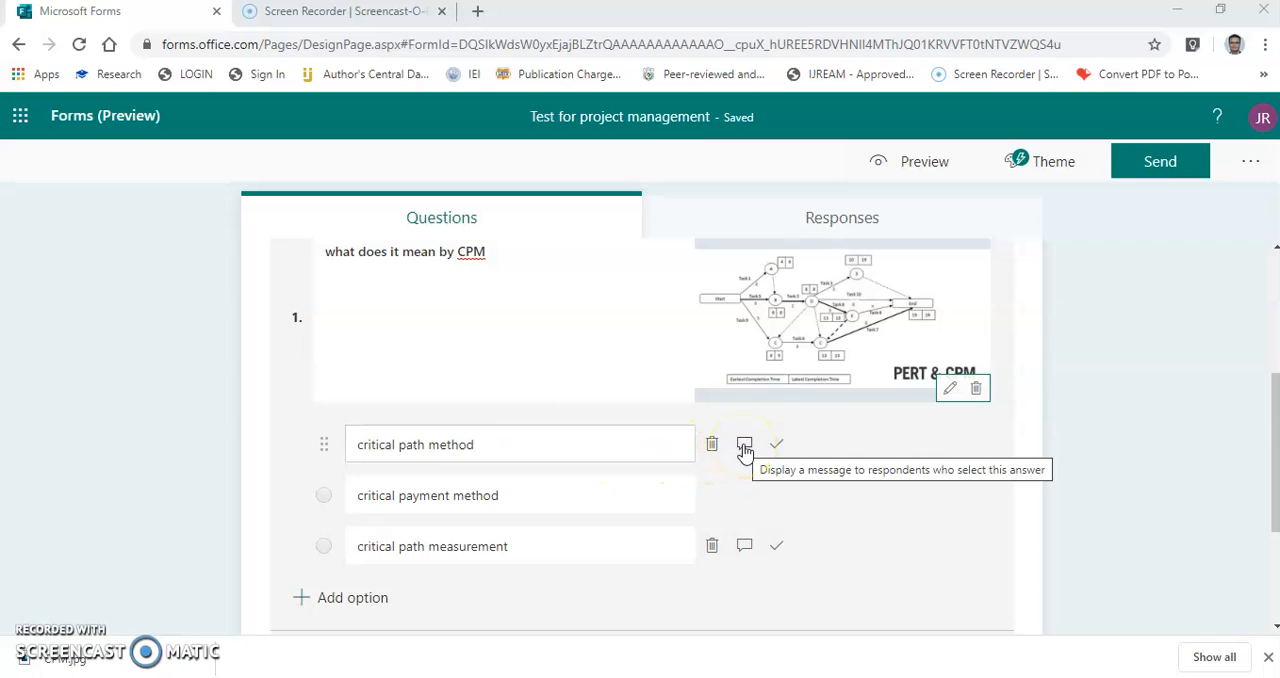
click(778, 445)
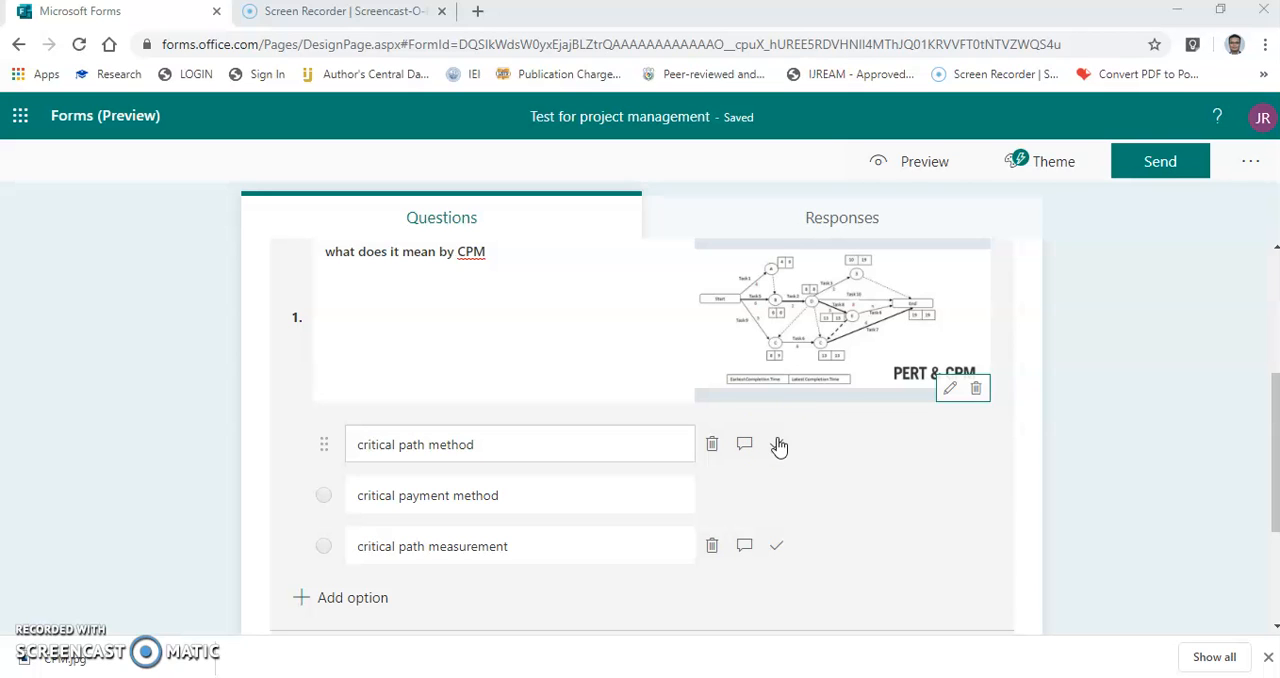
click(778, 445)
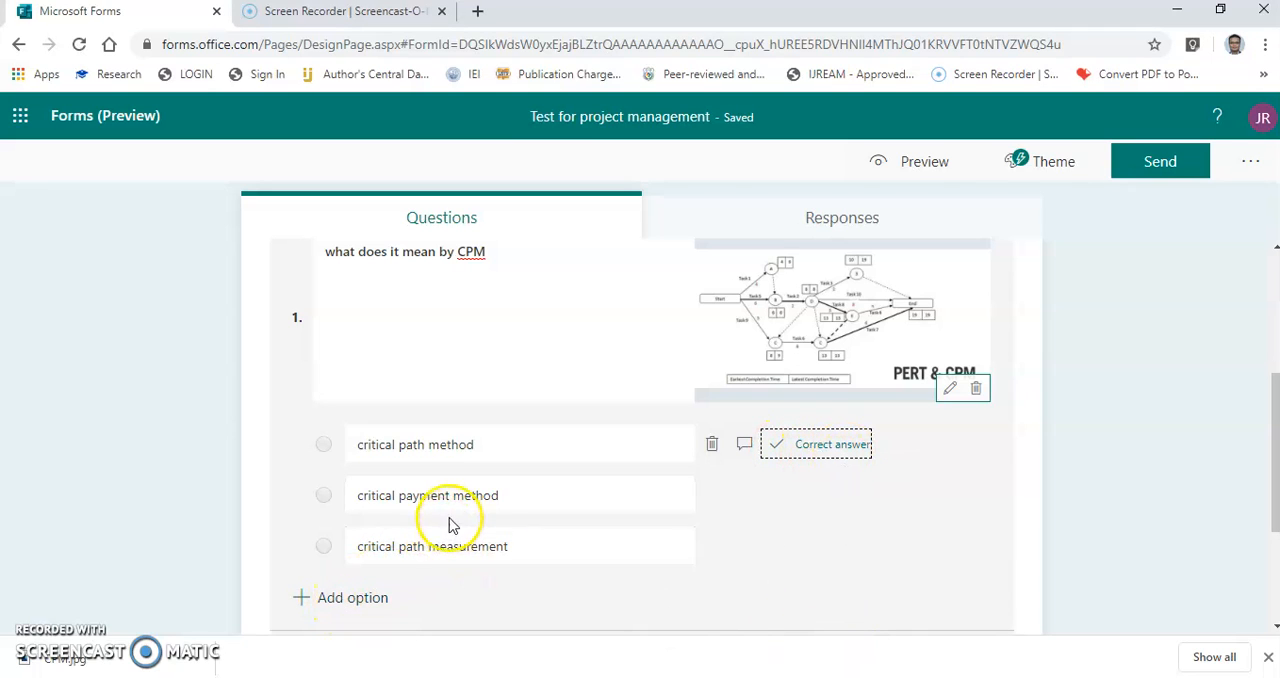
Add a fourth answer option to the CPM question and delete it again.
click(326, 600)
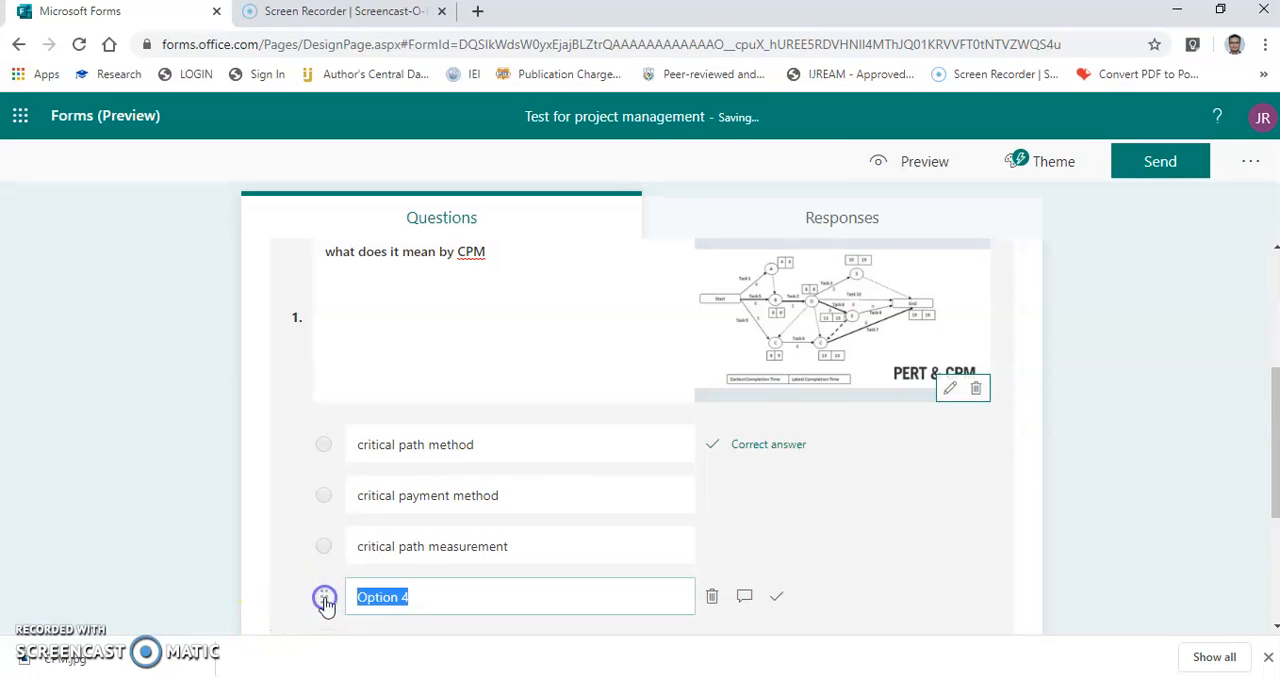
click(711, 598)
scroll(447, 600, down, 1)
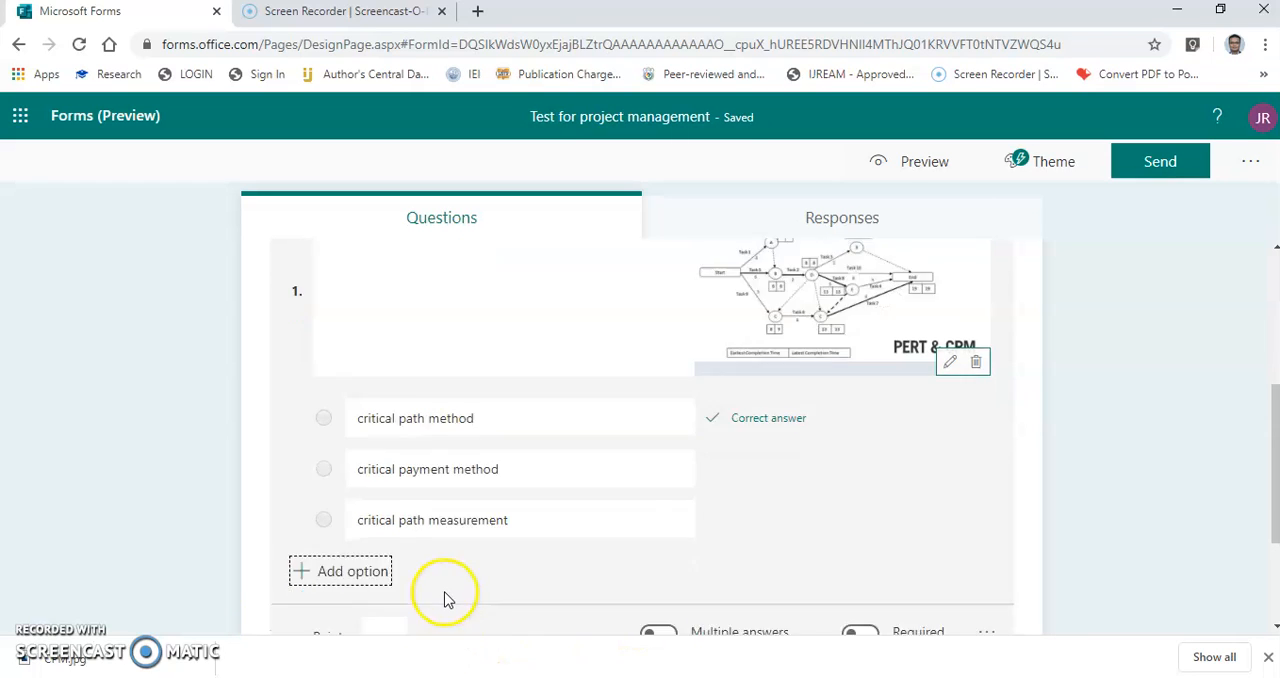
Set the points for the CPM question to 1.
scroll(447, 600, down, 2)
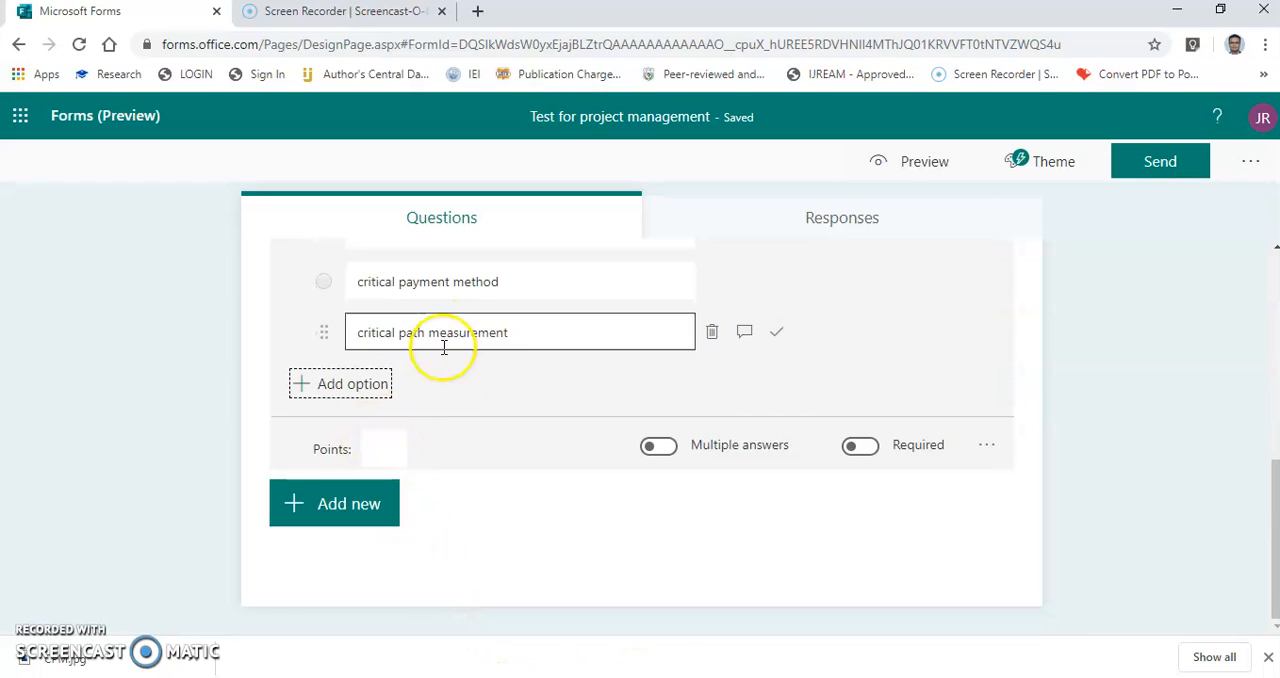
scroll(443, 400, up, 3)
scroll(449, 471, down, 3)
click(379, 452)
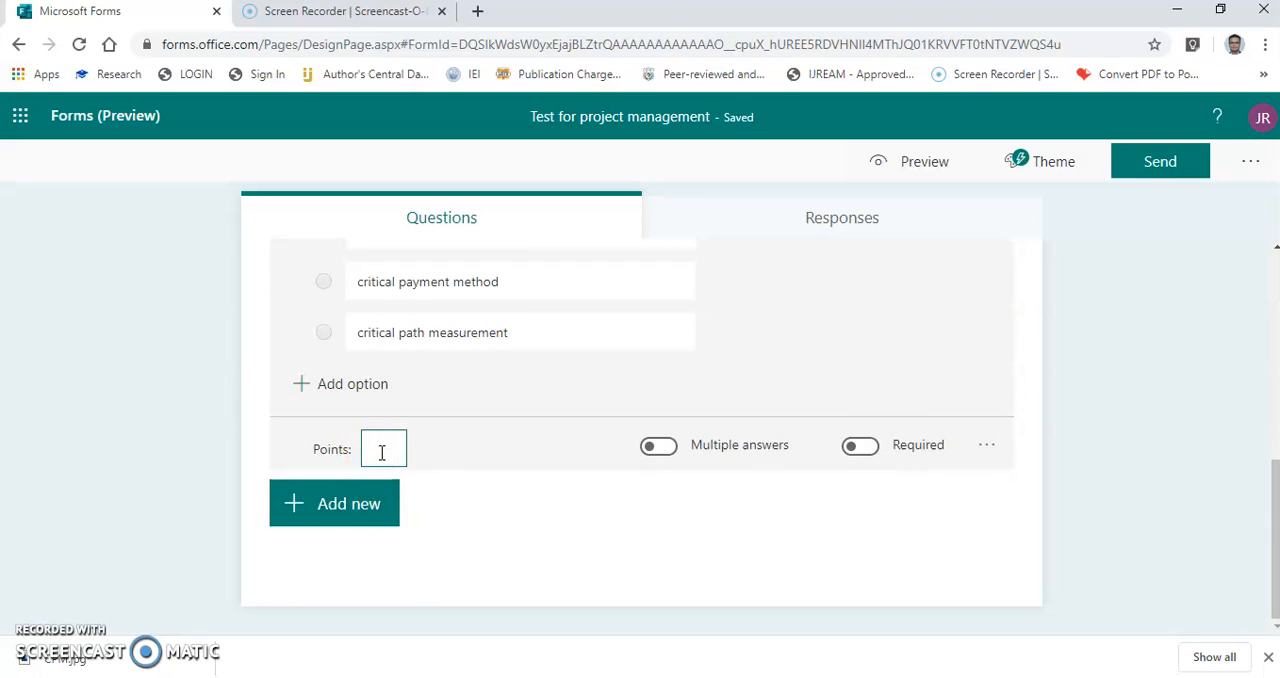
text(1)
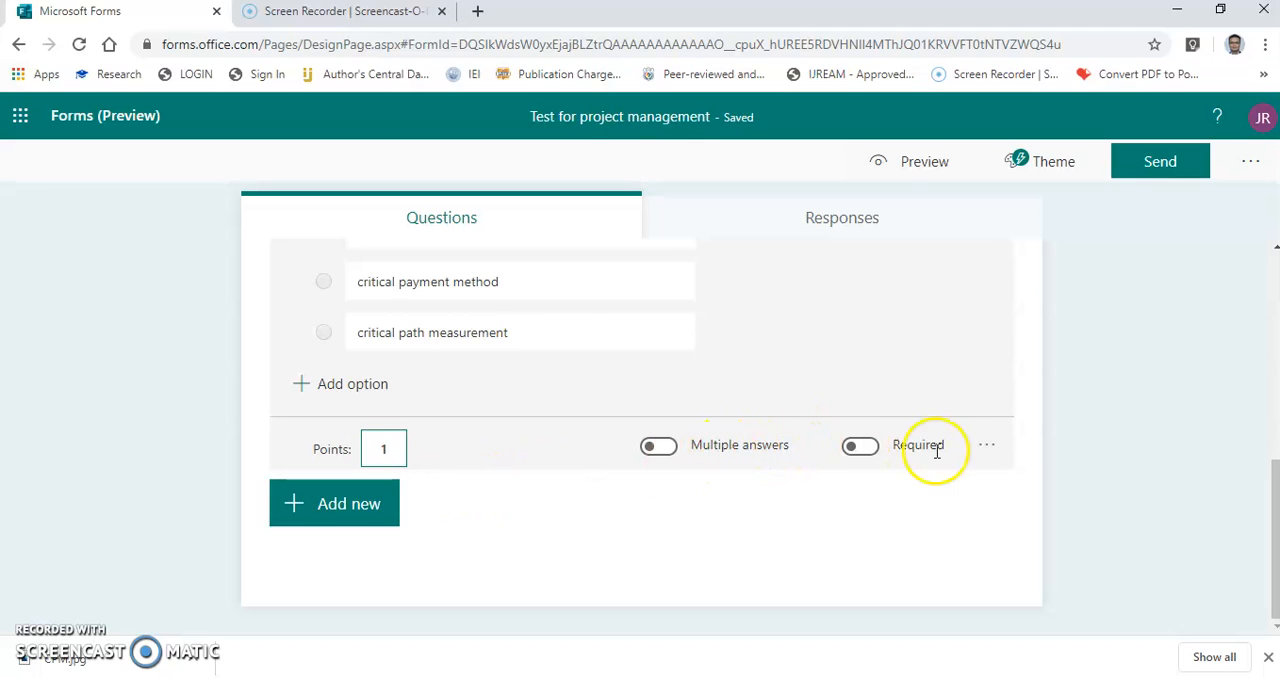
Turn on shuffled answer options for the CPM question and check the other question settings available.
click(989, 447)
click(1037, 468)
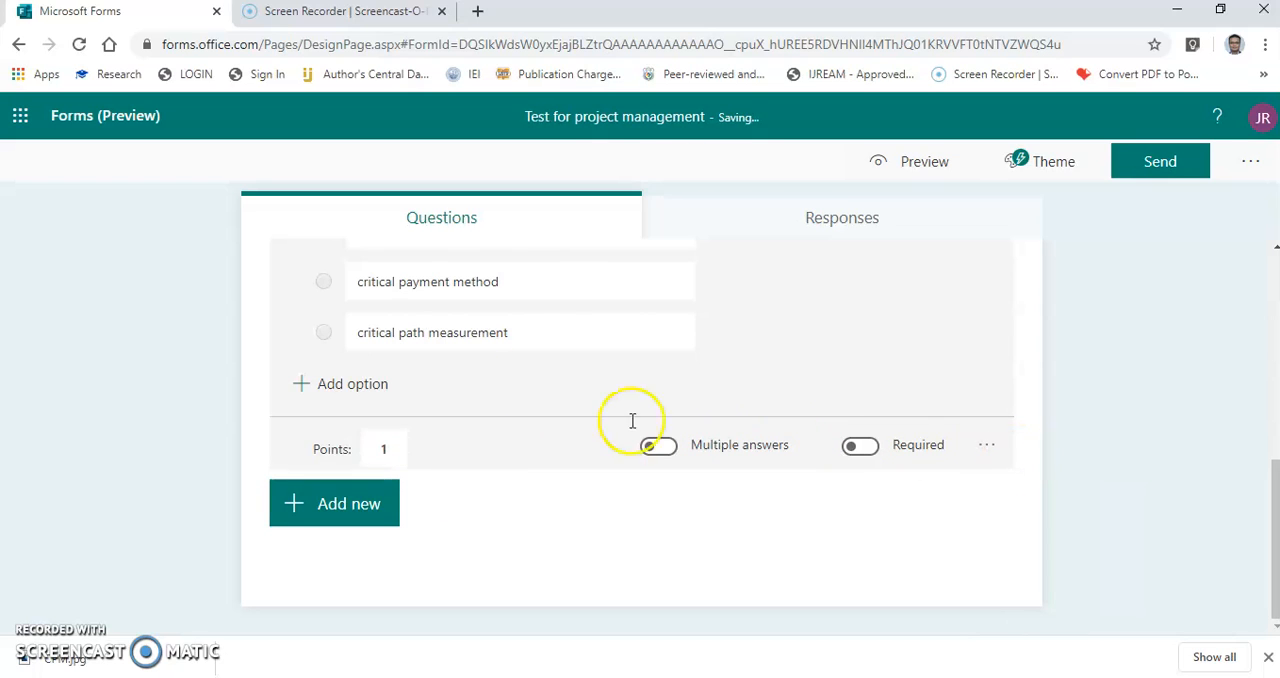
click(987, 445)
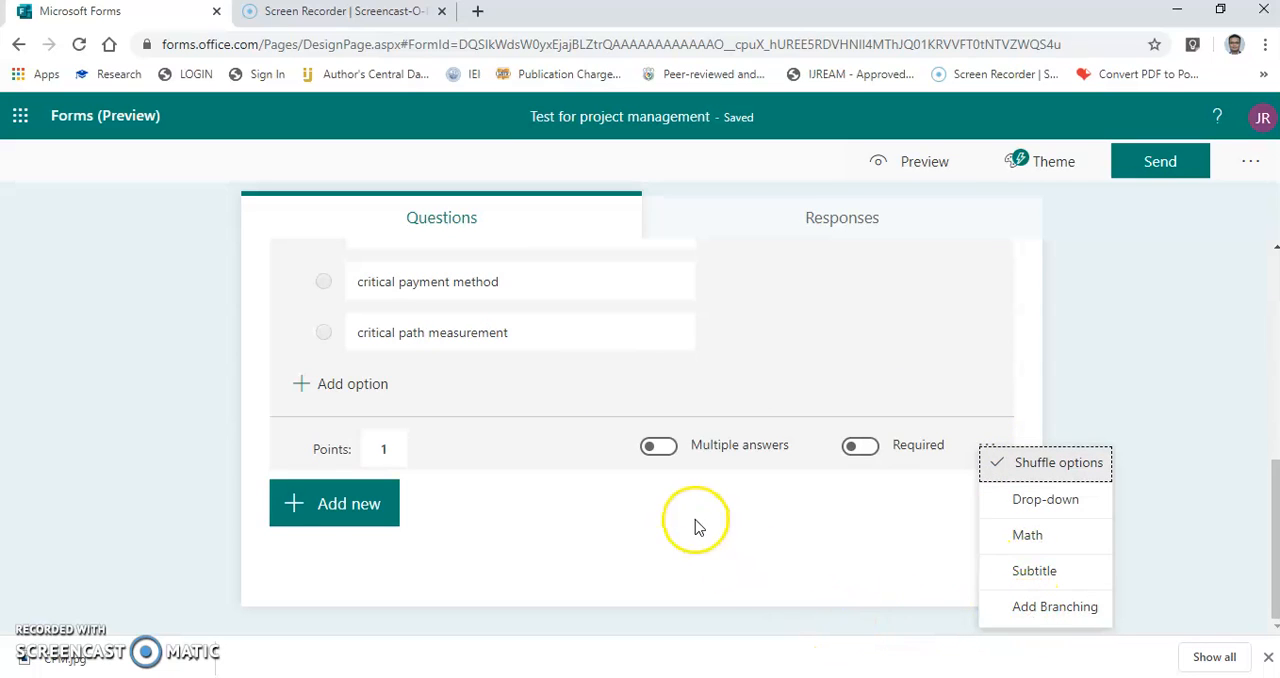
click(480, 536)
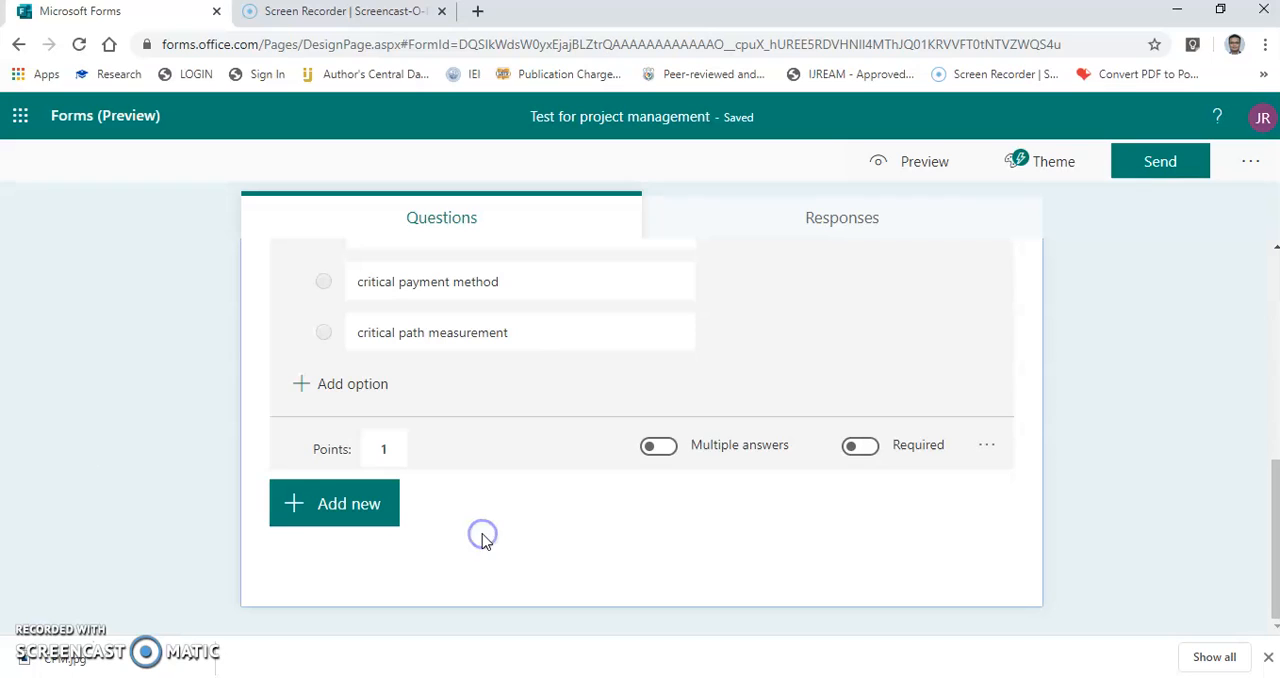
Add a second choice question to the quiz and check the points shown on the CPM question.
click(300, 508)
click(403, 508)
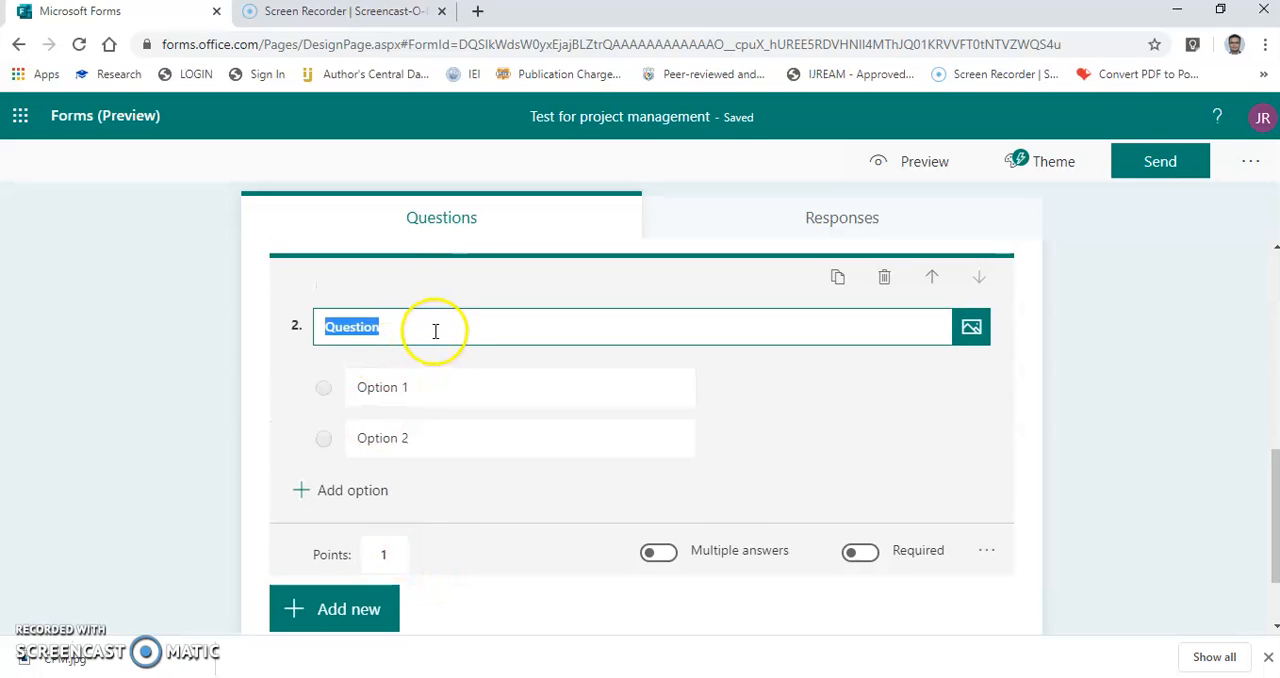
click(402, 551)
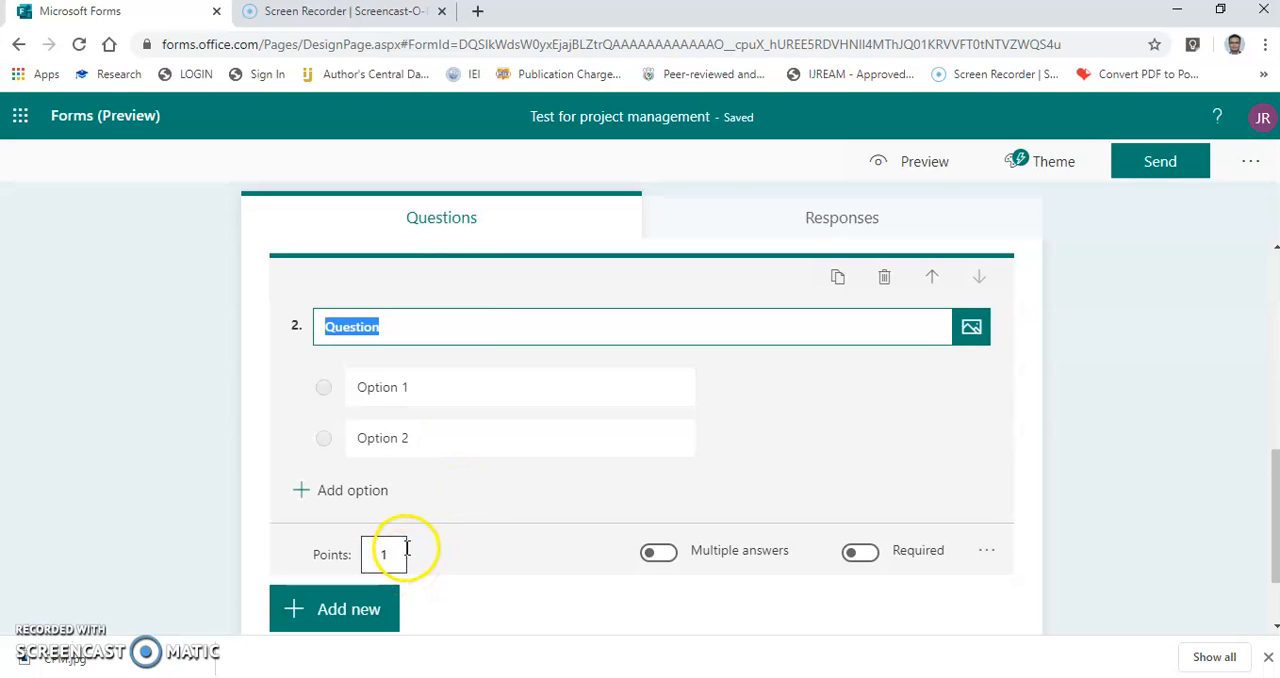
scroll(386, 525, up, 3)
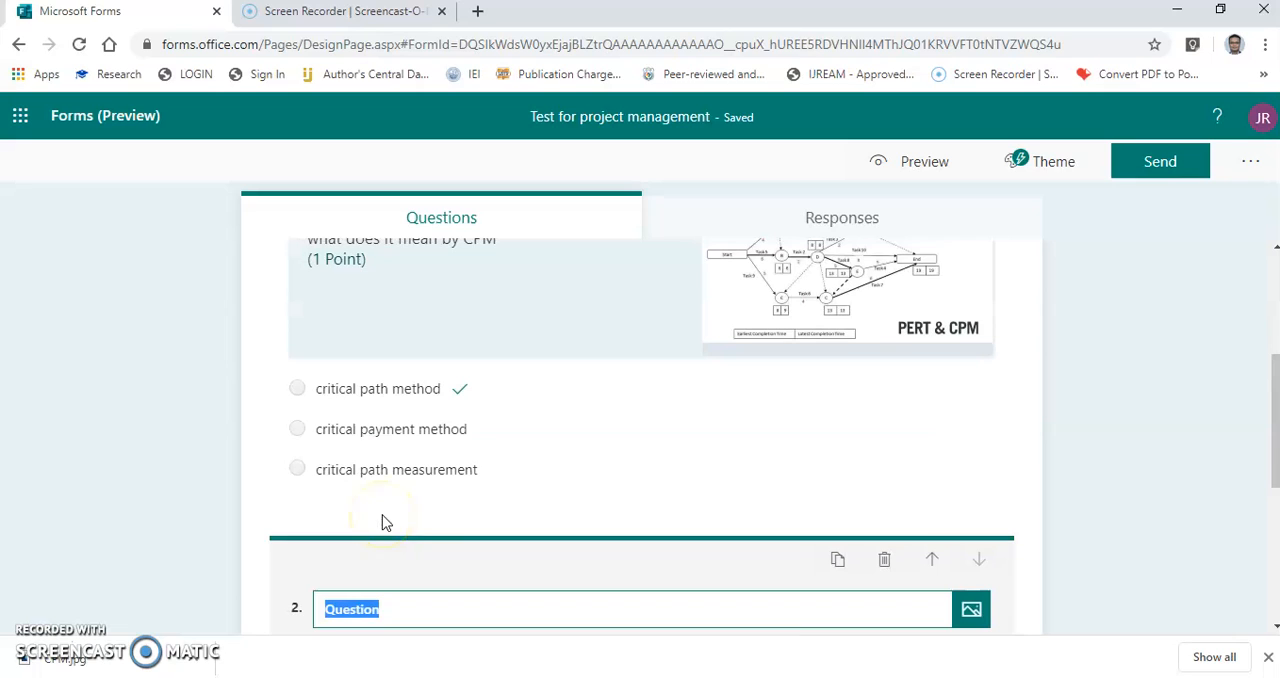
click(386, 523)
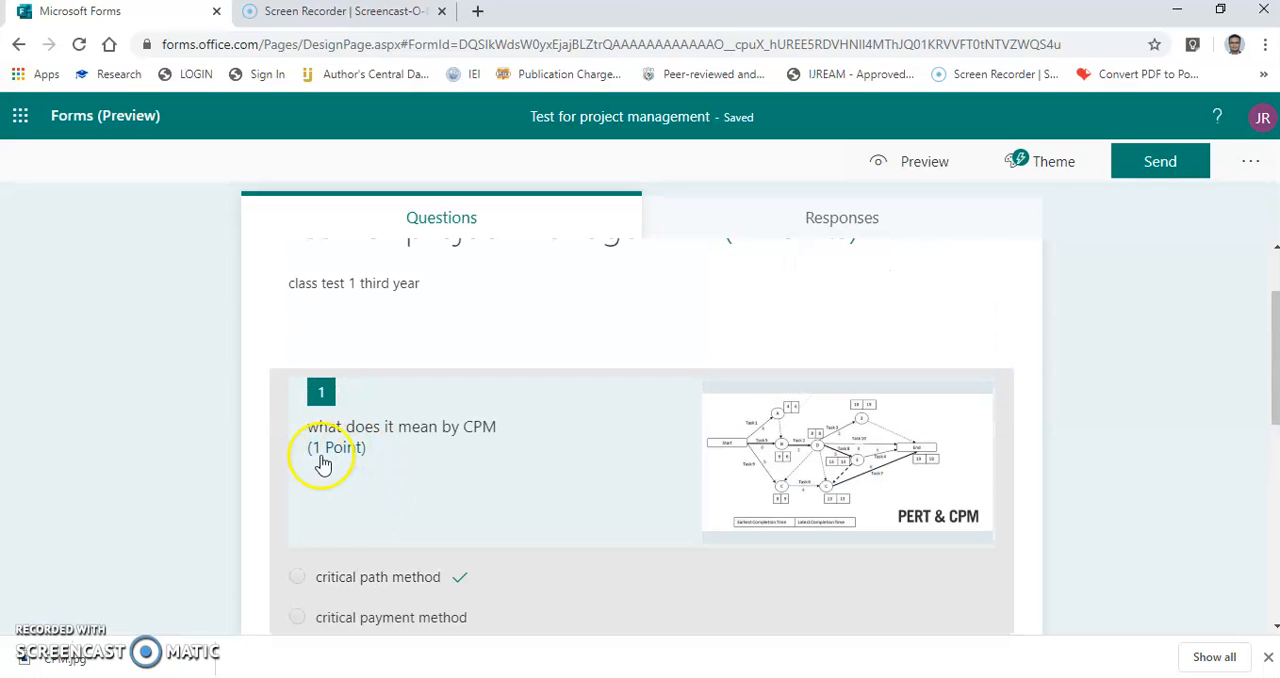
scroll(380, 500, down, 6)
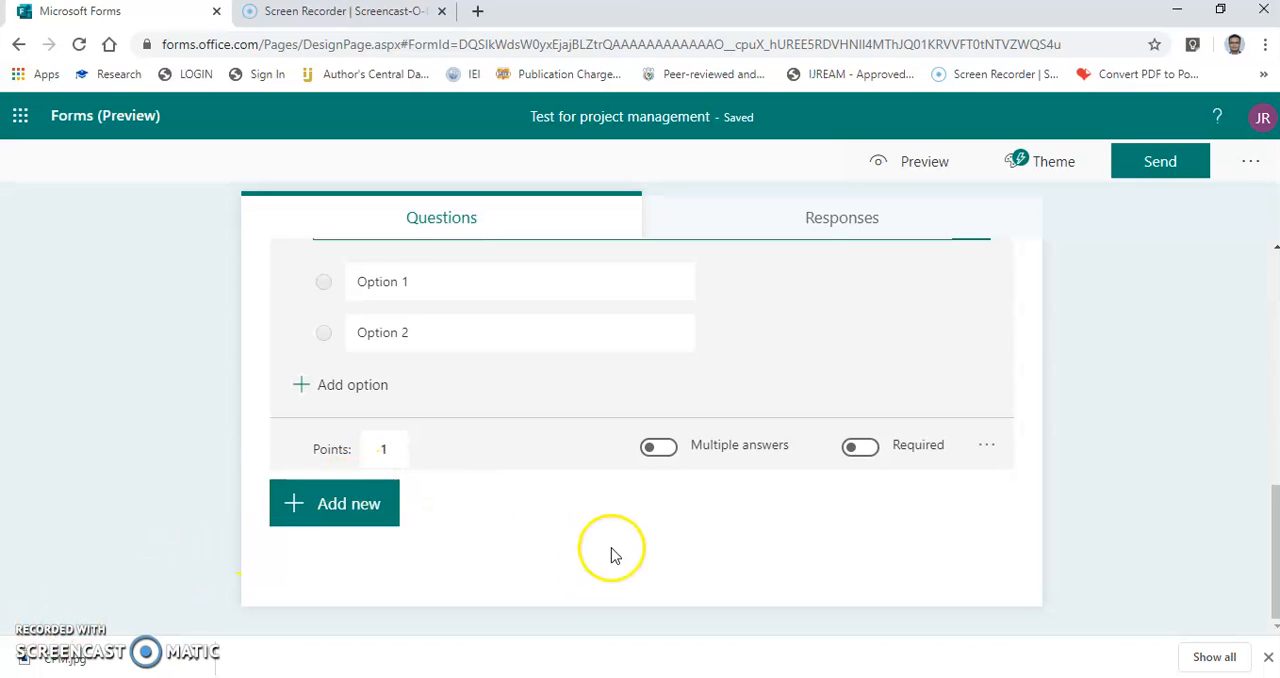
Add a text question titled "Name of student" and clear its points value.
click(334, 503)
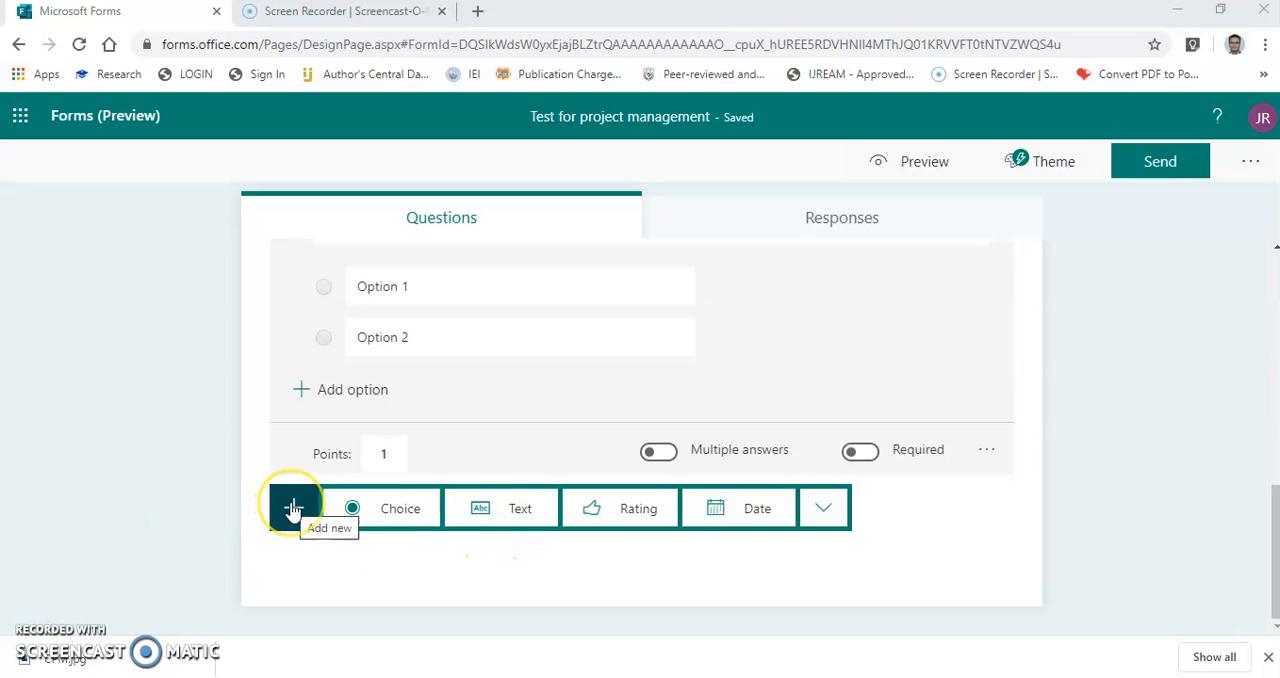
click(514, 509)
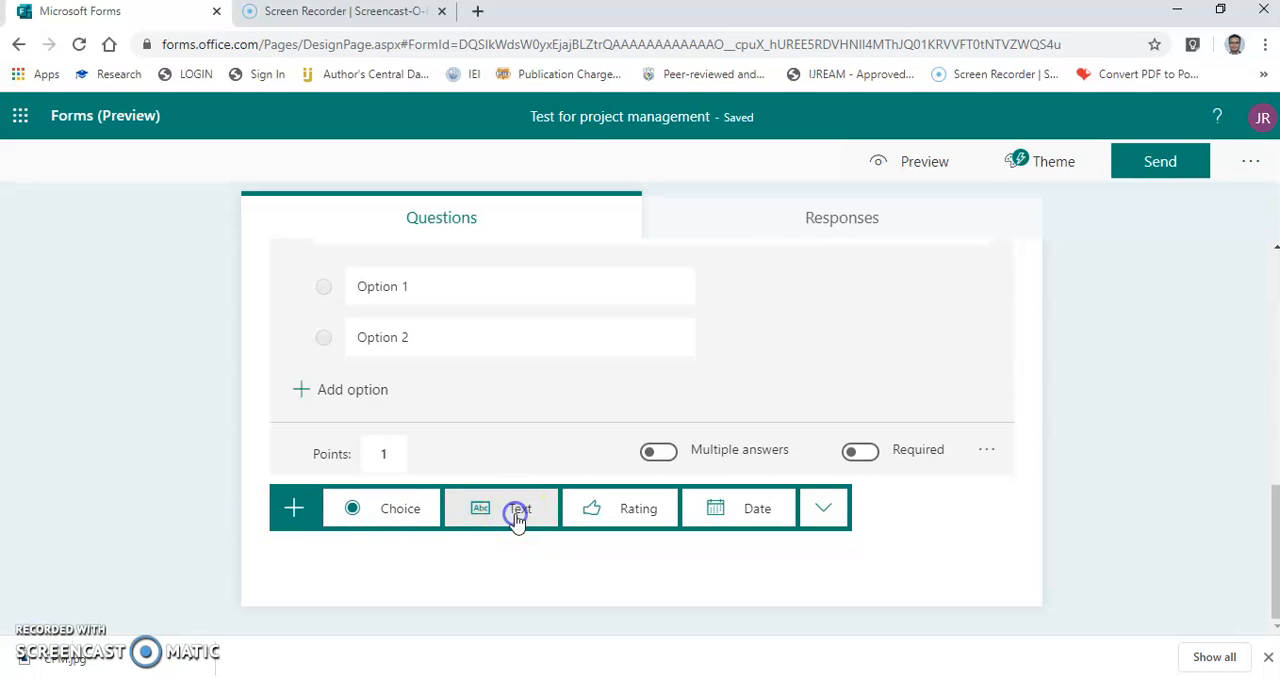
click(382, 449)
key(BackSpace)
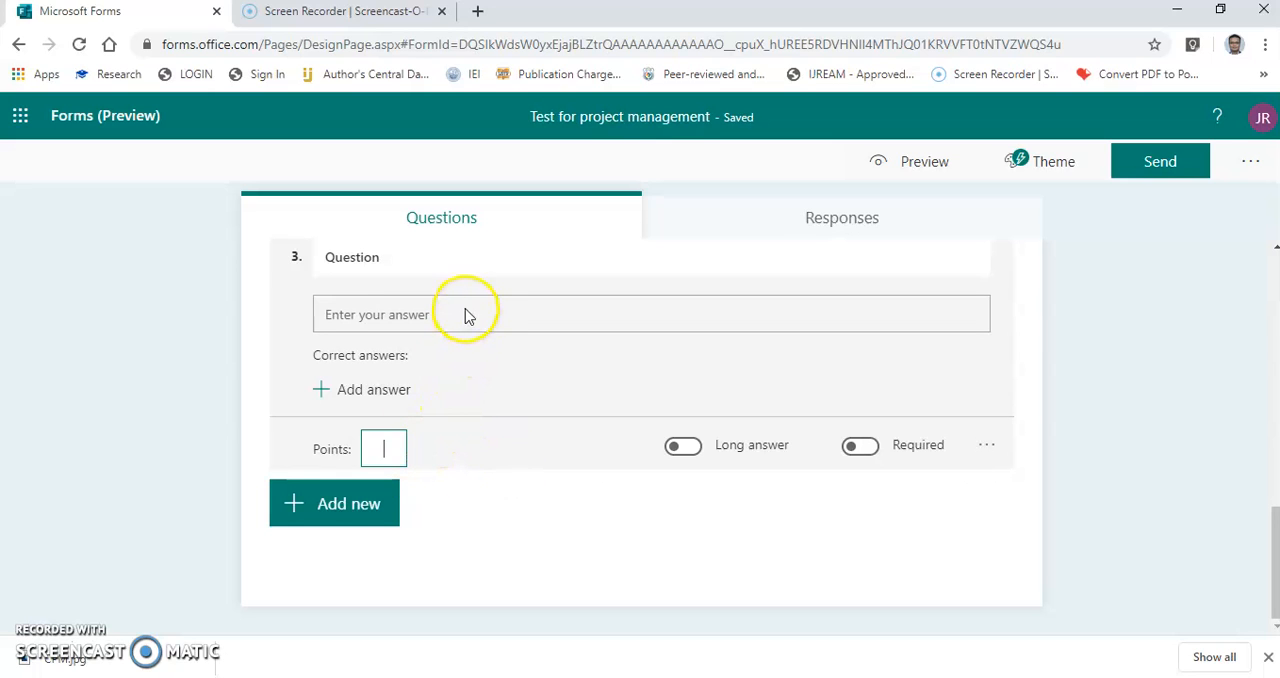
scroll(466, 320, up, 2)
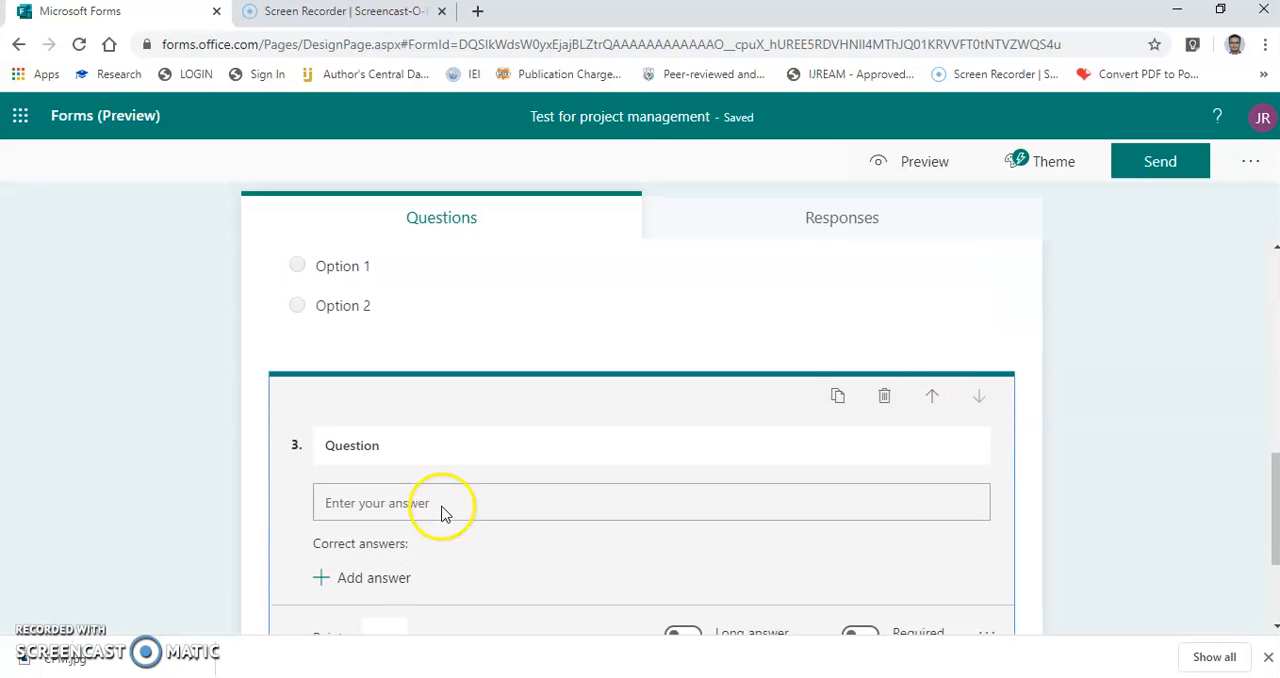
click(429, 449)
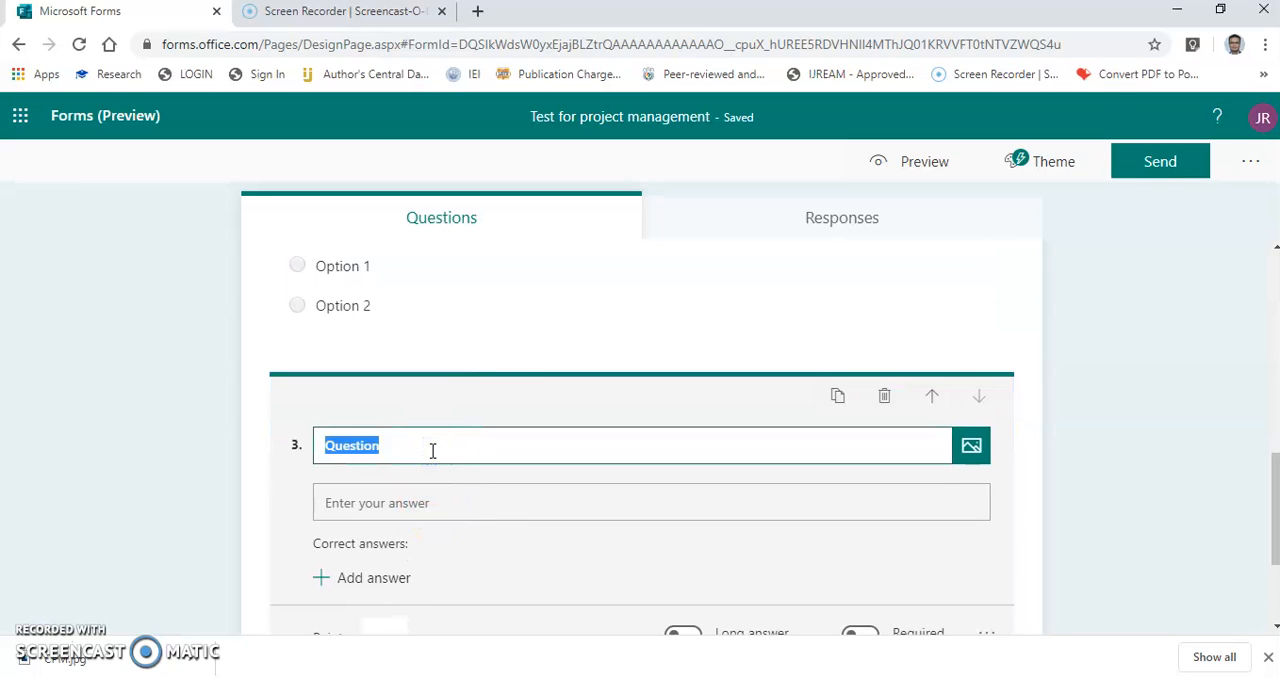
text(Name of student)
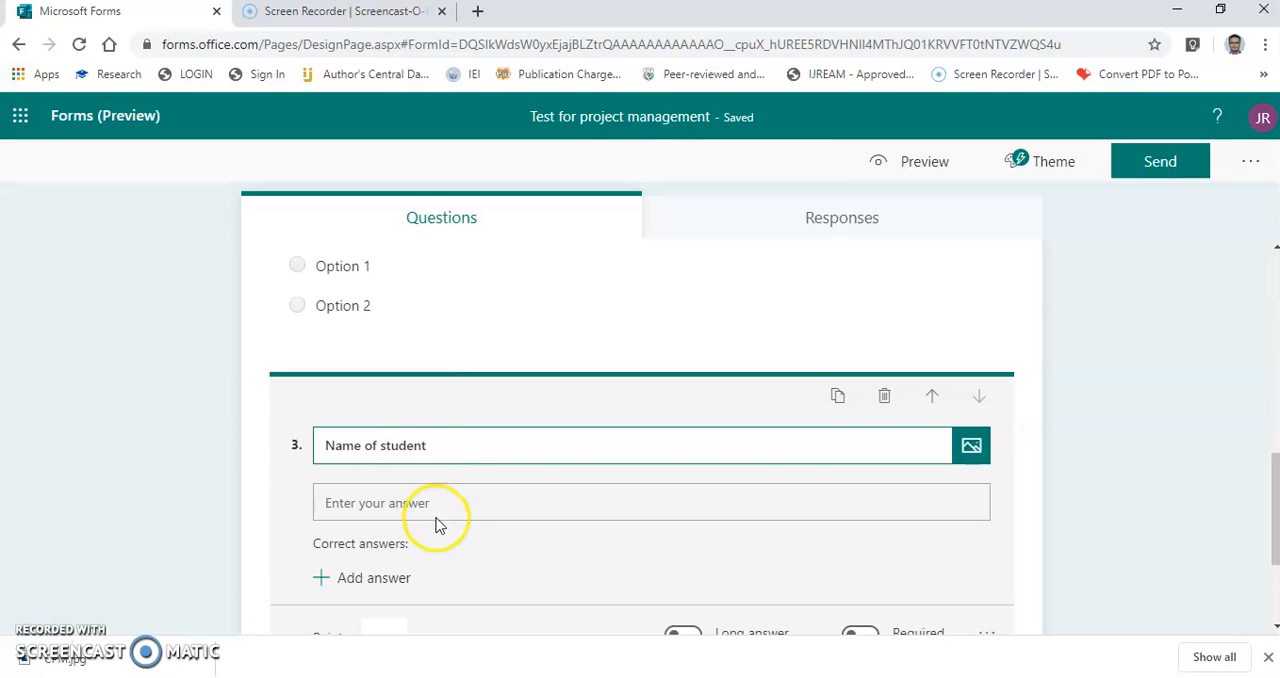
Add a text question titled "roll number" below the student name question.
scroll(443, 530, down, 2)
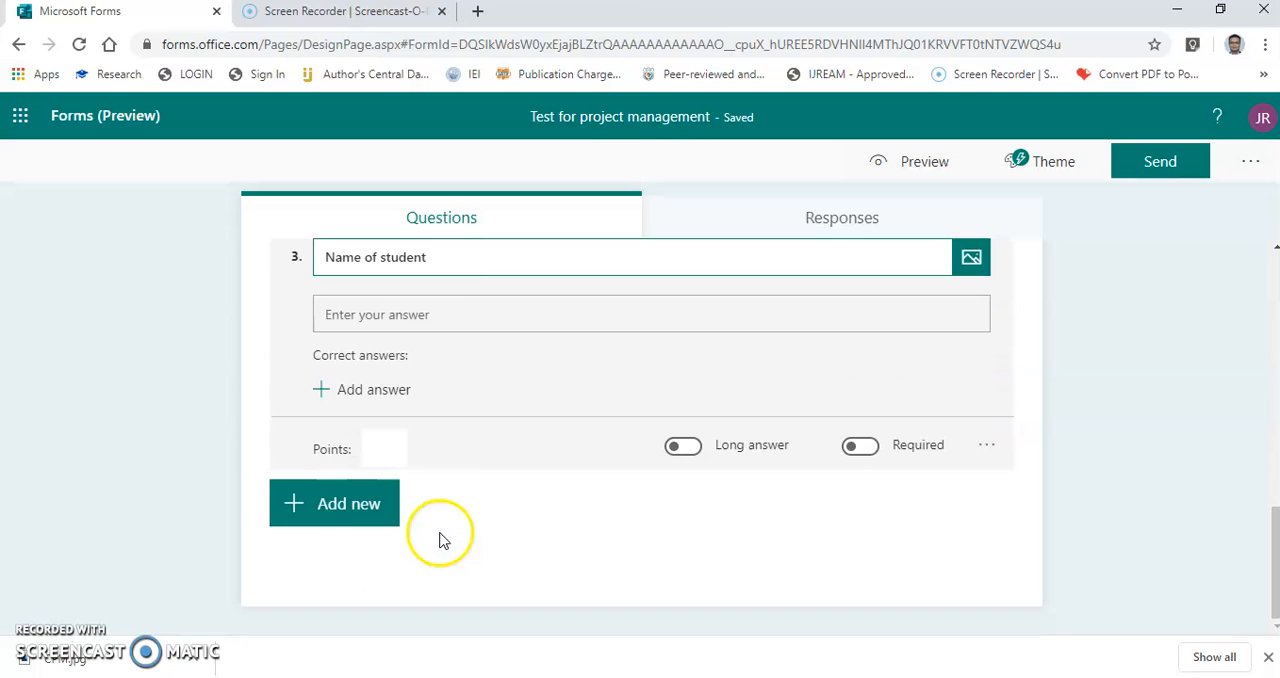
click(342, 524)
click(521, 508)
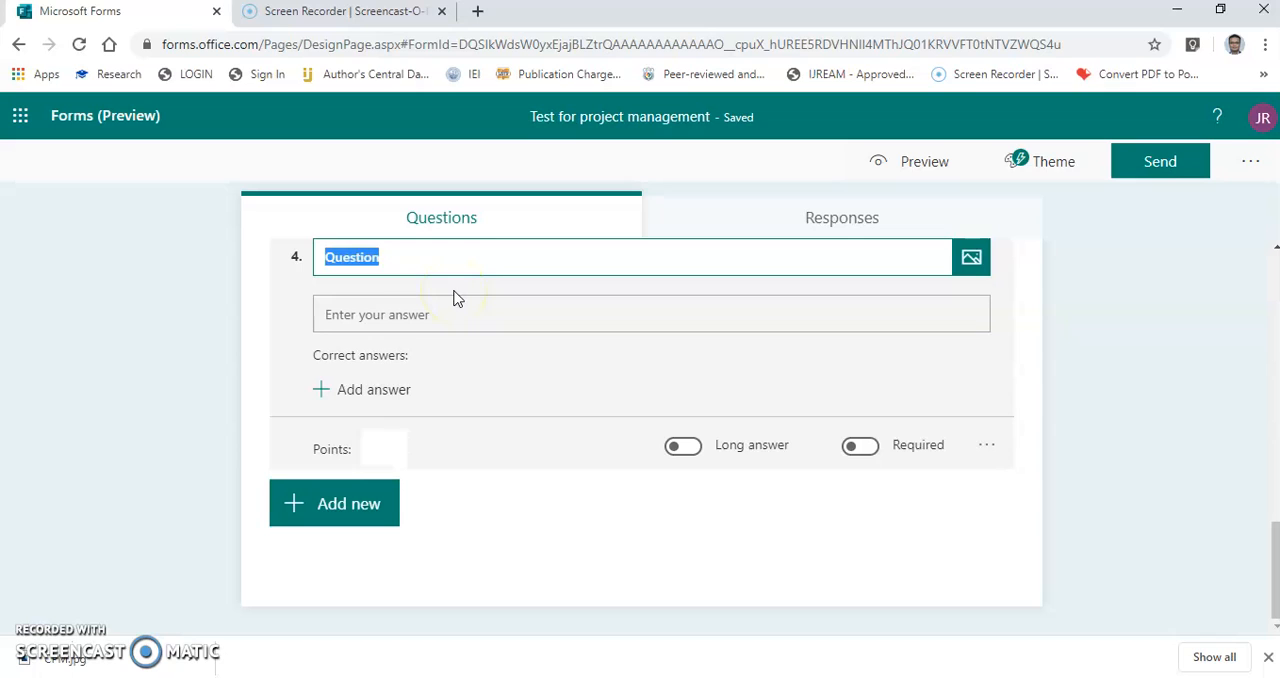
text(roll number)
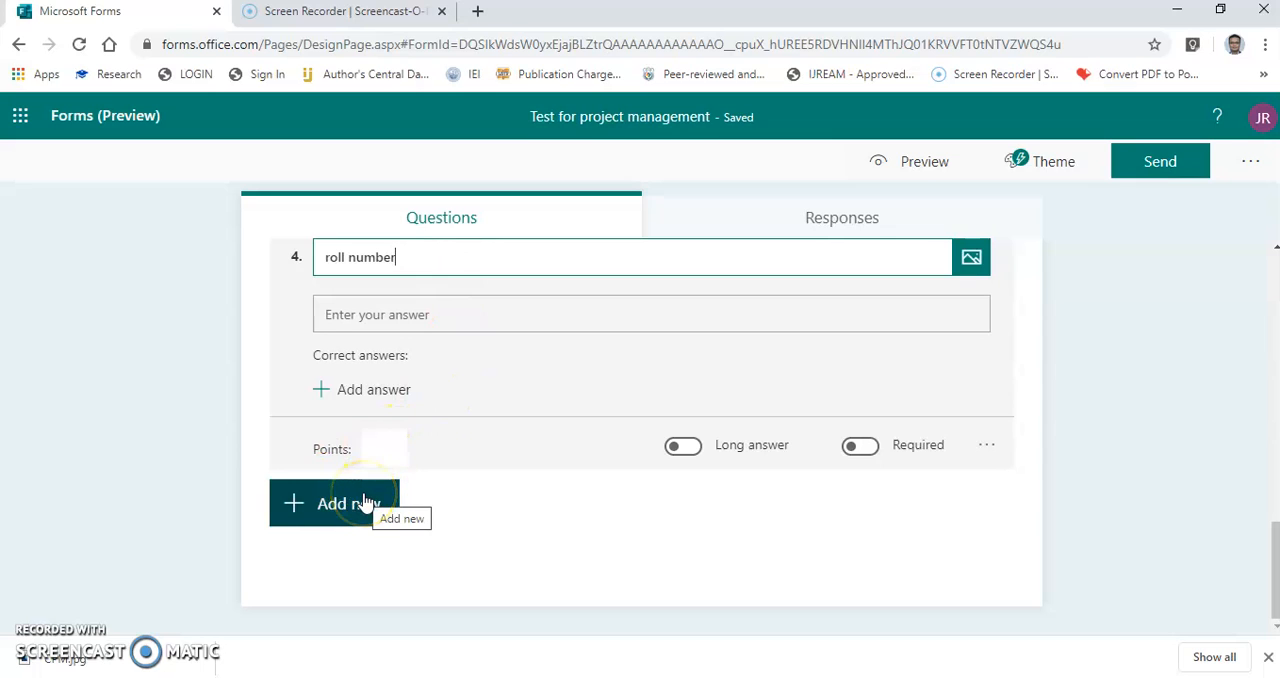
Add a text question titled "class" below the roll number question.
click(365, 503)
click(512, 513)
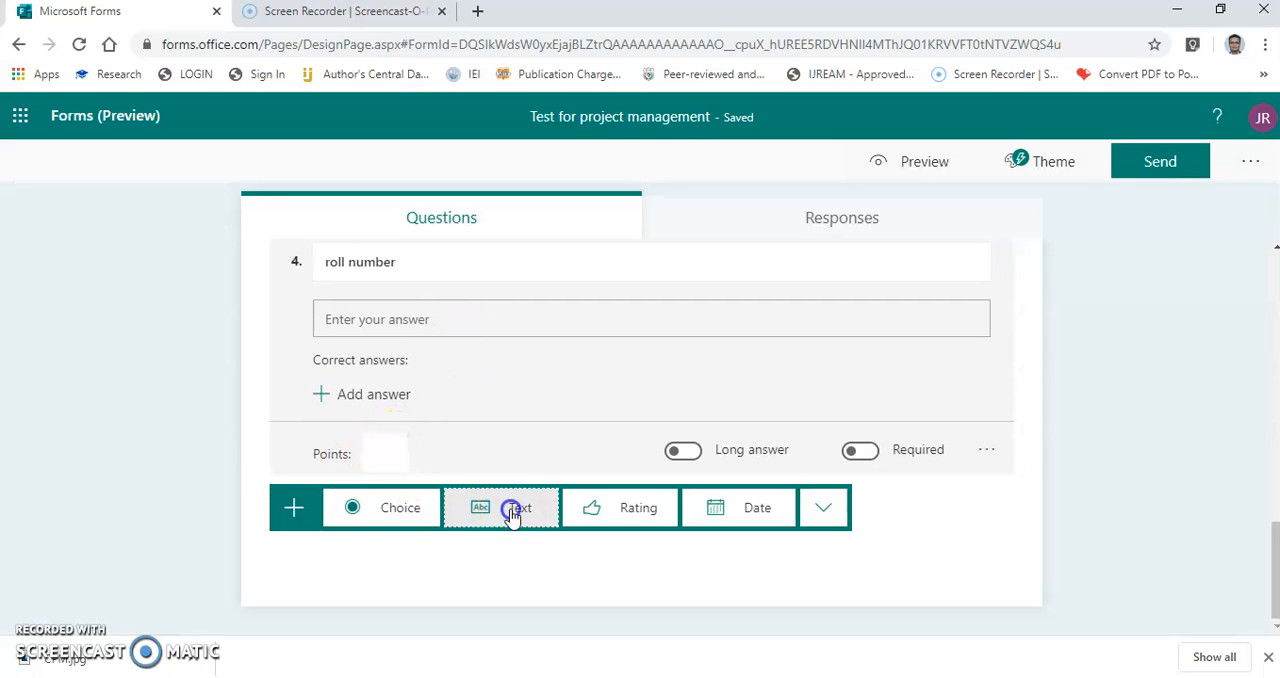
text(class)
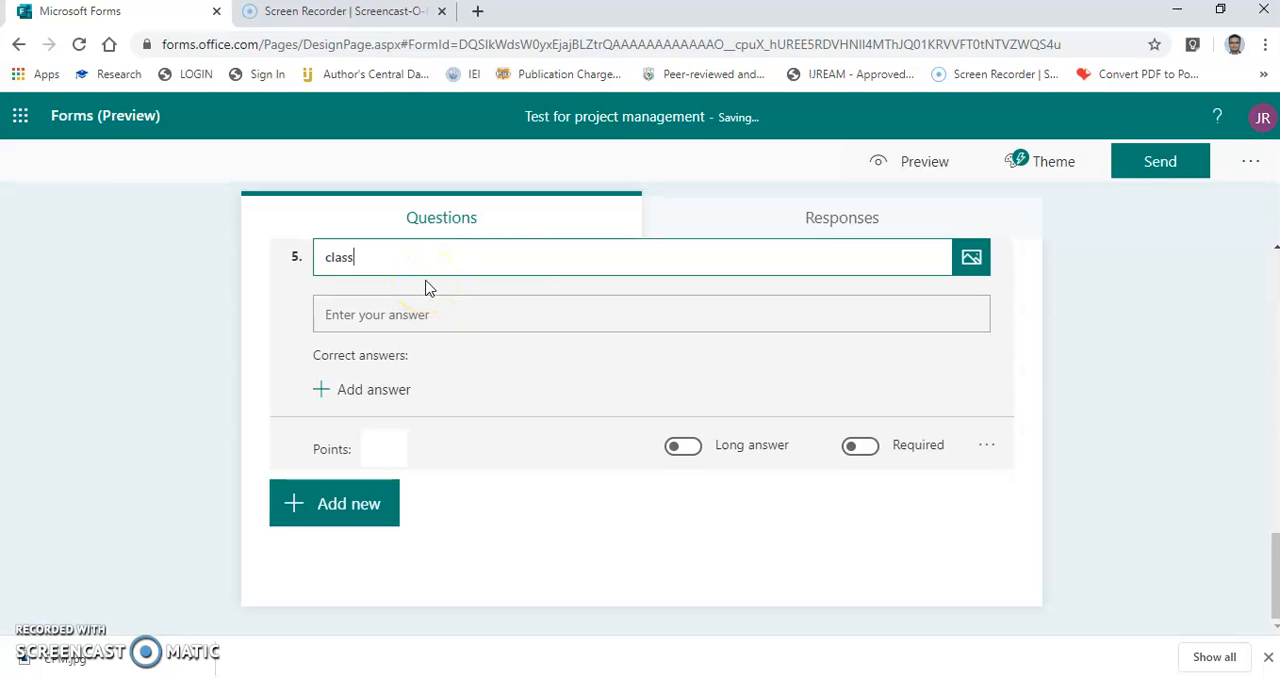
click(499, 556)
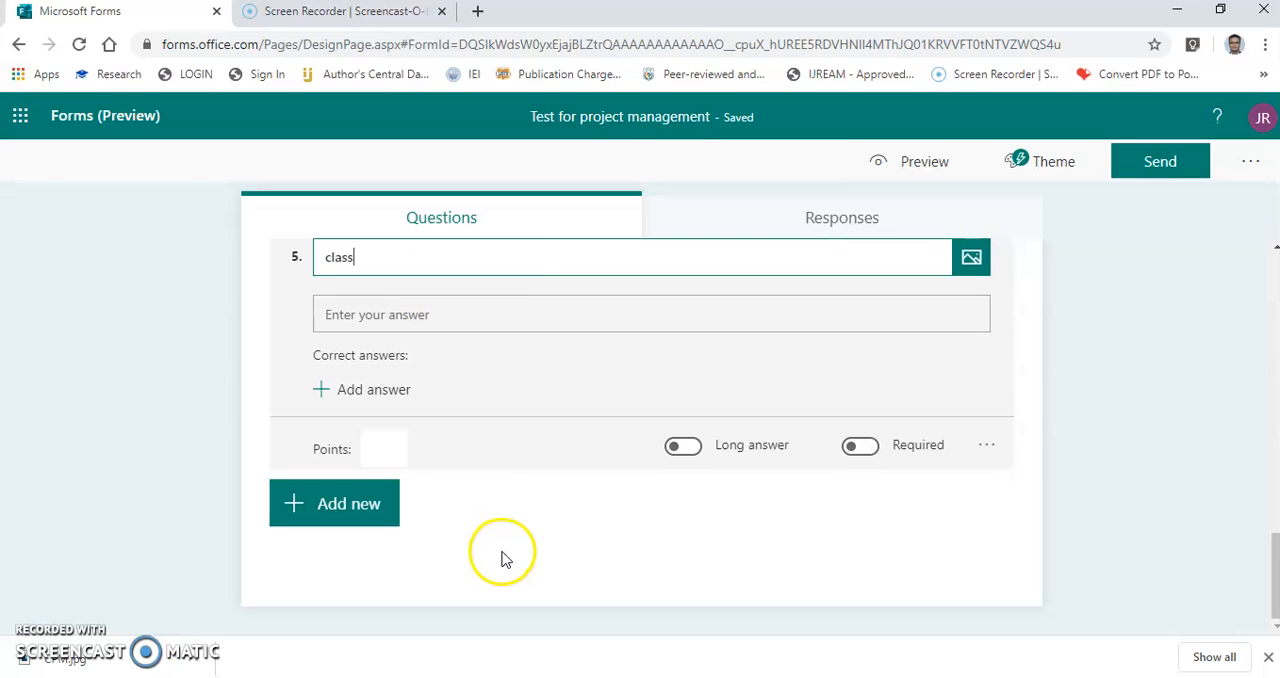
Preview the quiz in the computer view and check all questions, including the name, roll number and class answer fields.
click(920, 163)
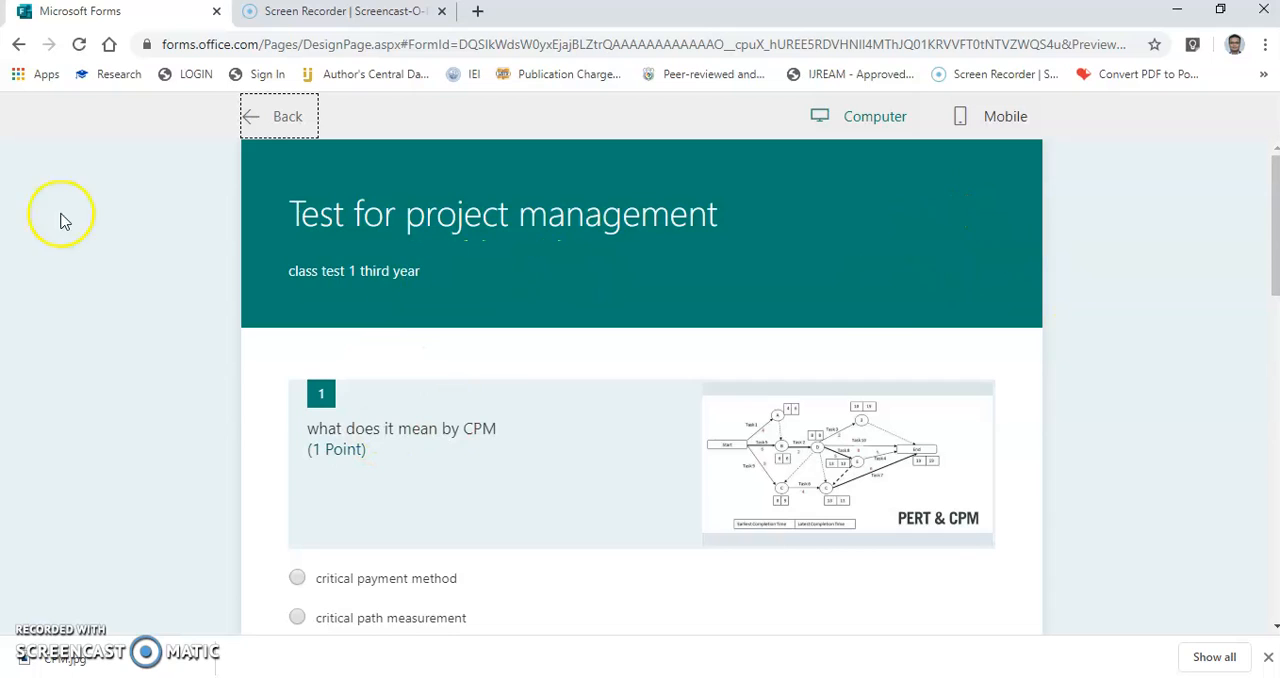
click(1037, 288)
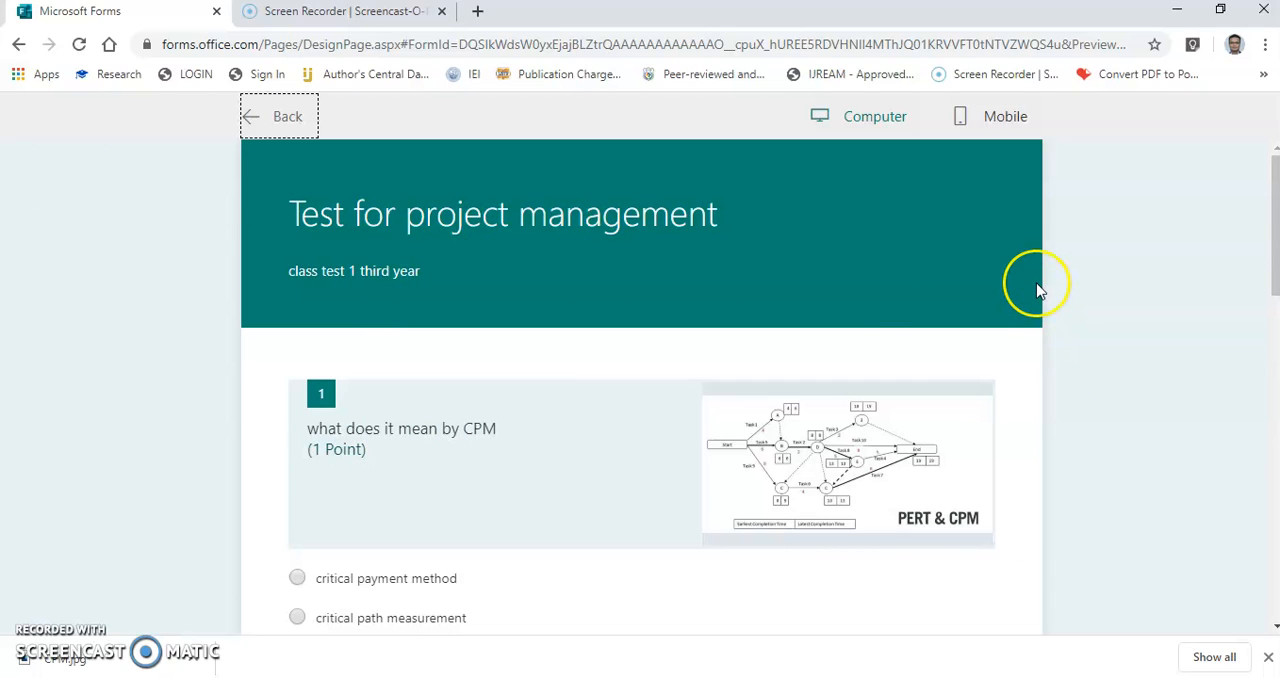
scroll(1037, 291, down, 7)
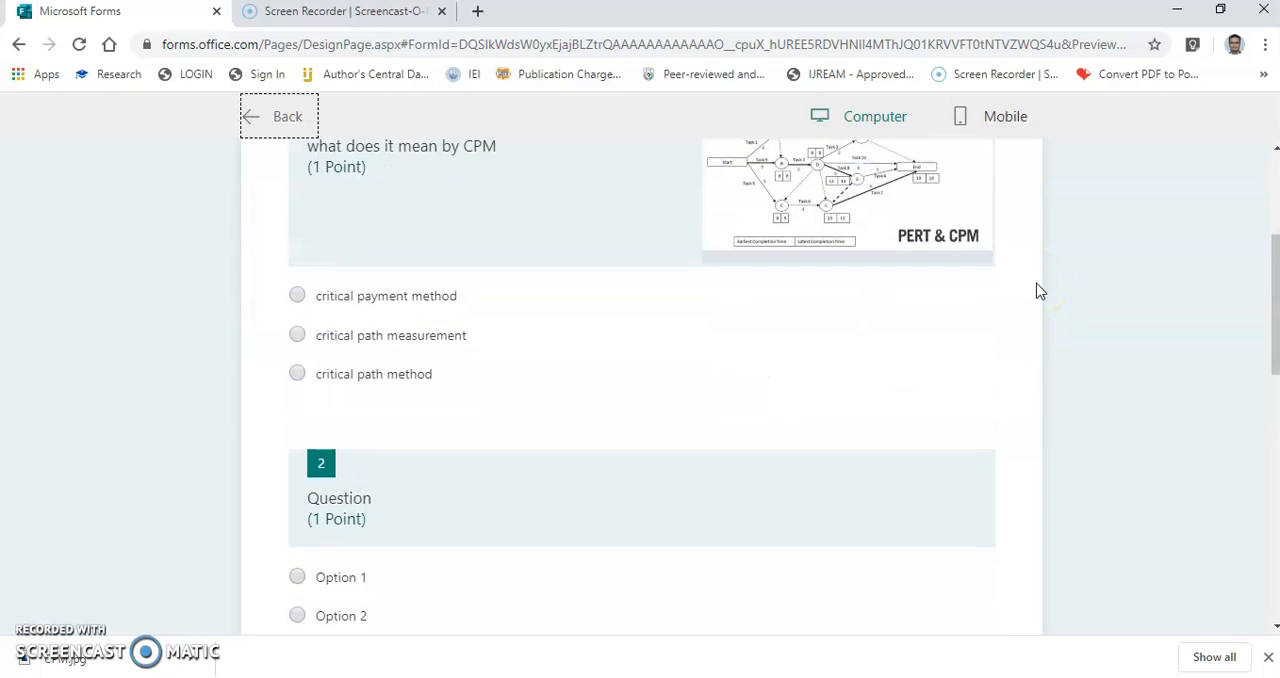
scroll(1037, 291, down, 2)
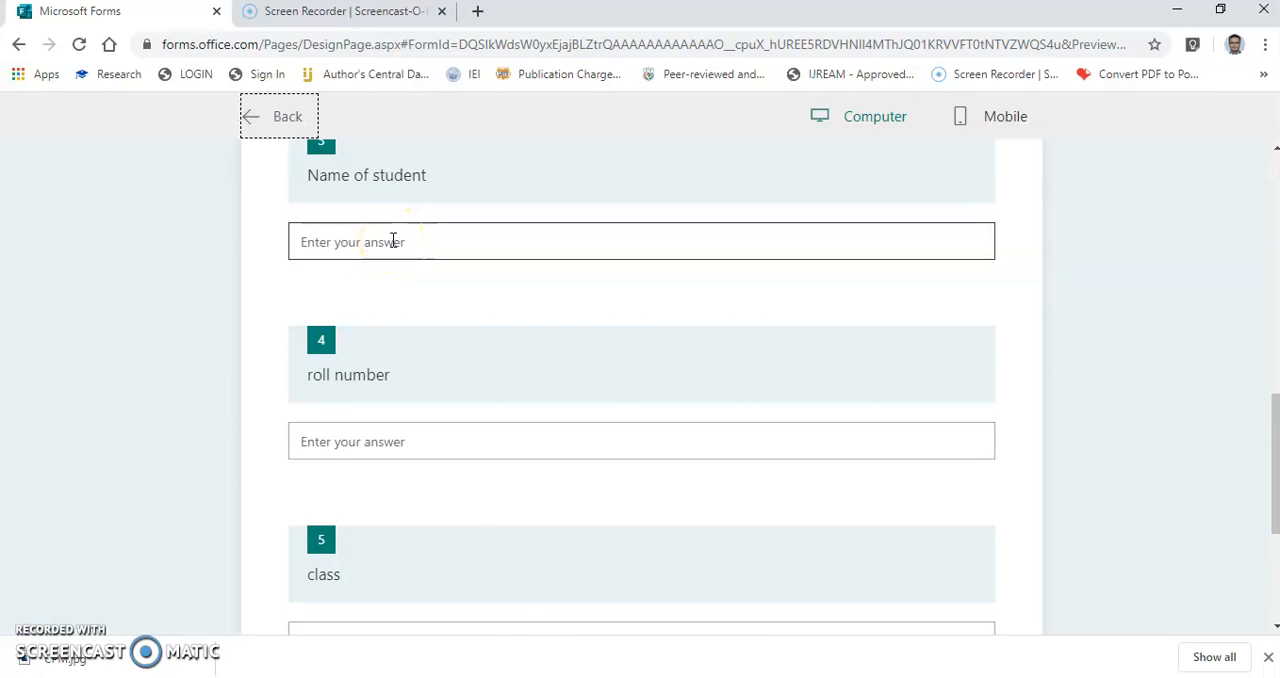
click(466, 243)
click(398, 440)
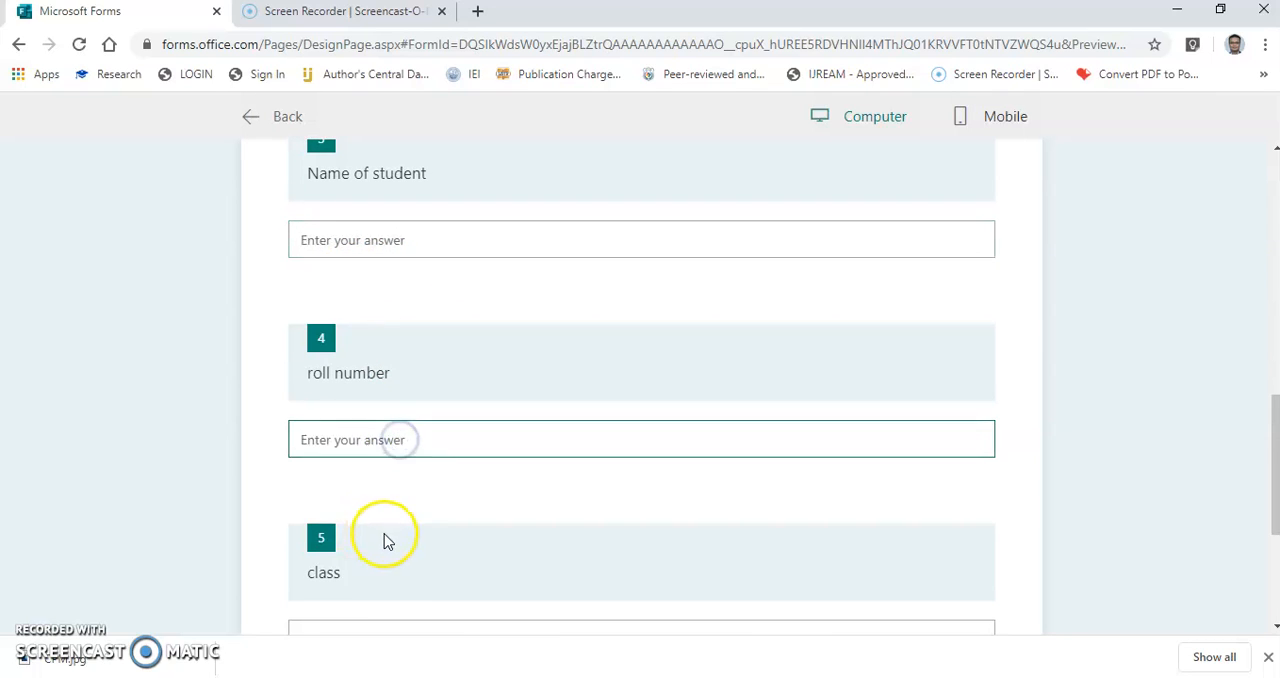
scroll(388, 541, down, 2)
click(403, 445)
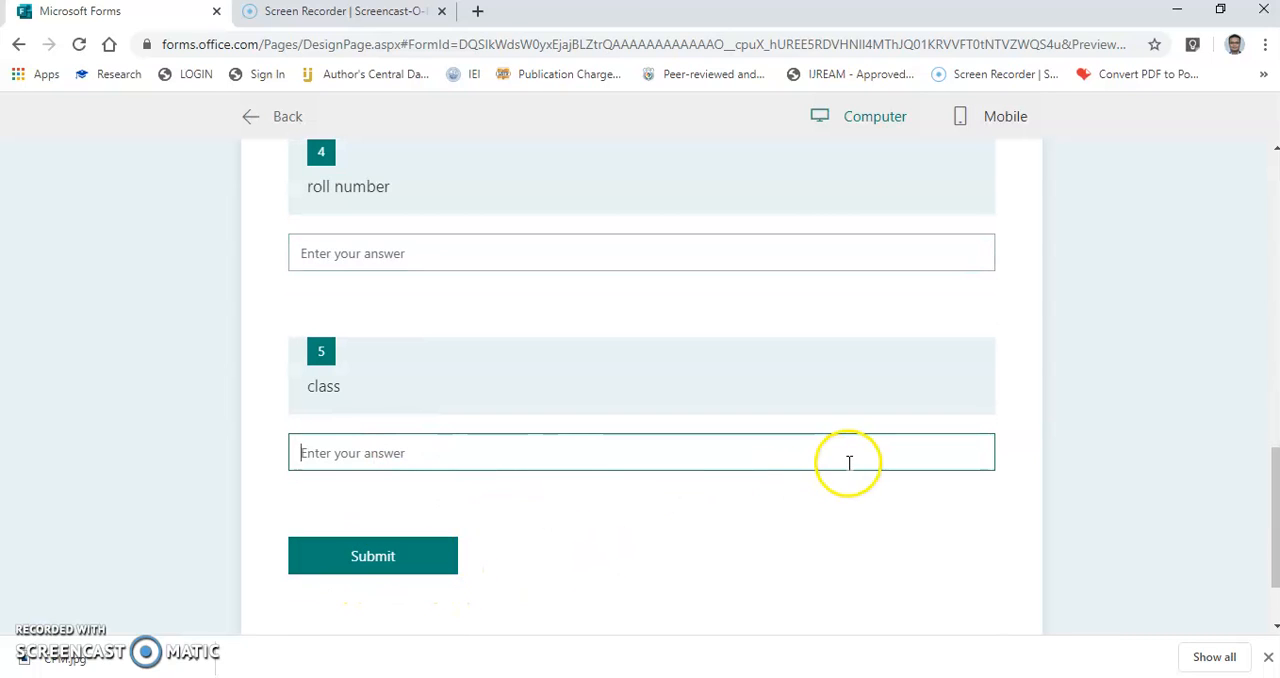
scroll(848, 462, up, 10)
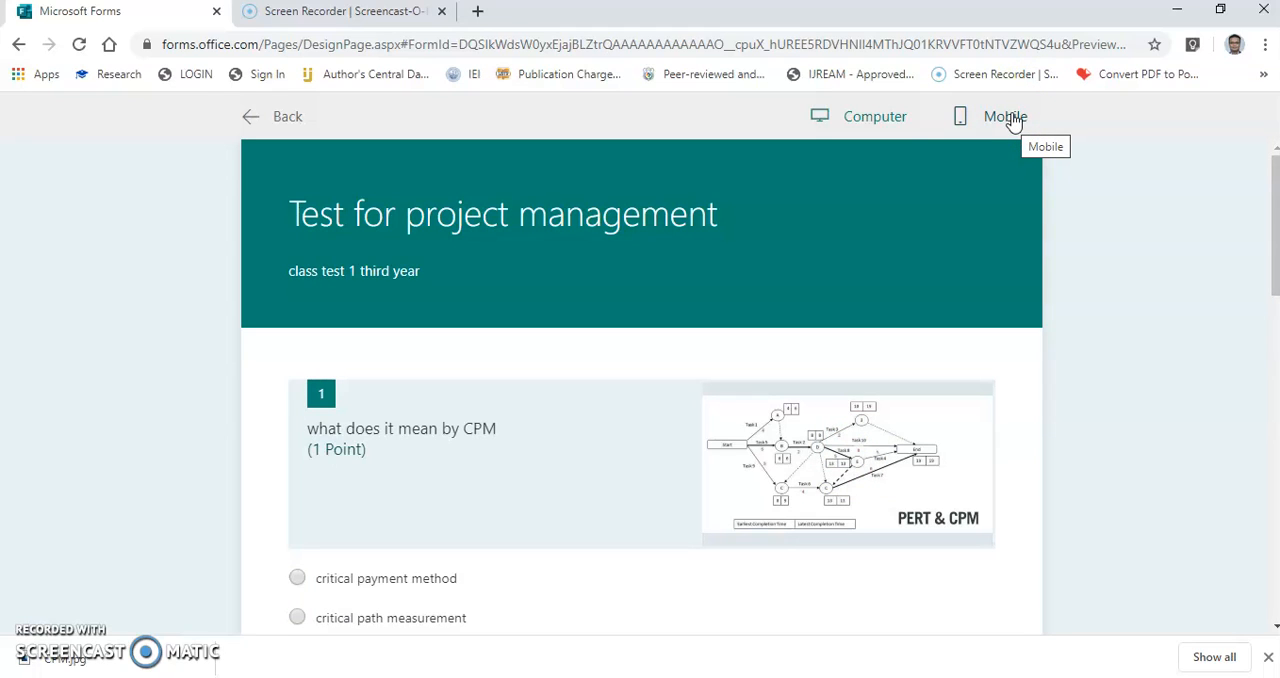
Switch the quiz preview to the mobile view and look through its questions.
click(1011, 117)
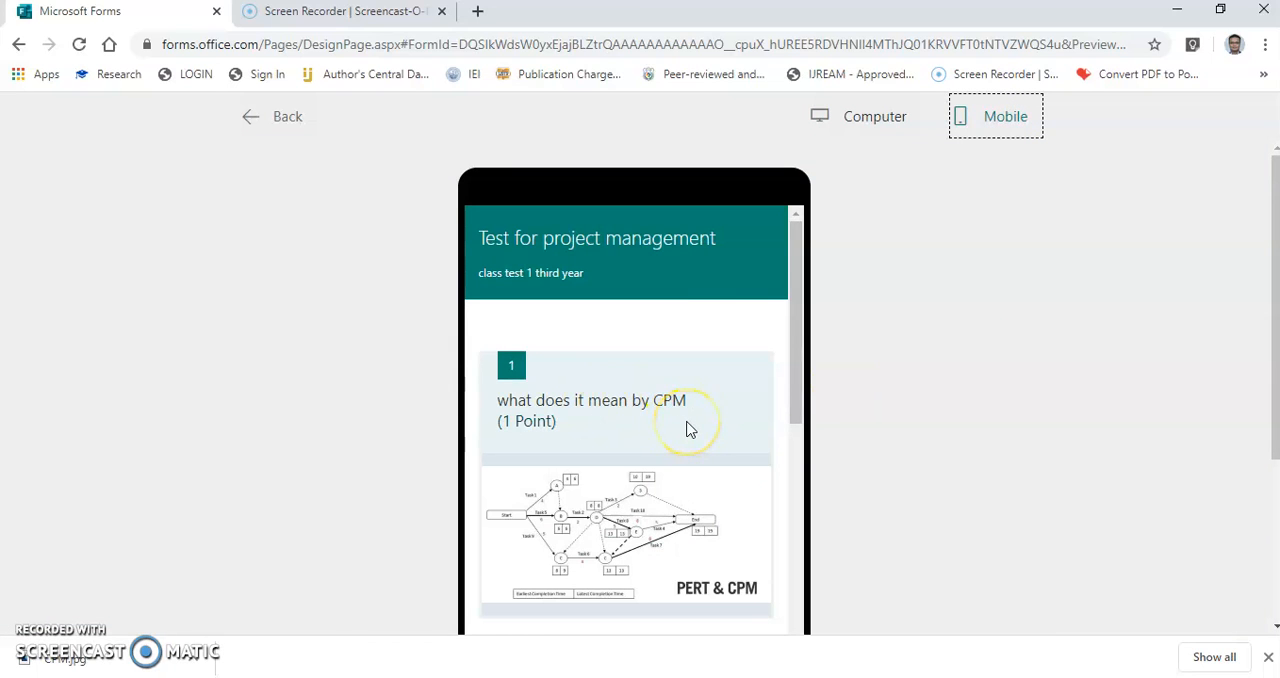
scroll(688, 429, down, 1)
scroll(688, 429, down, 3)
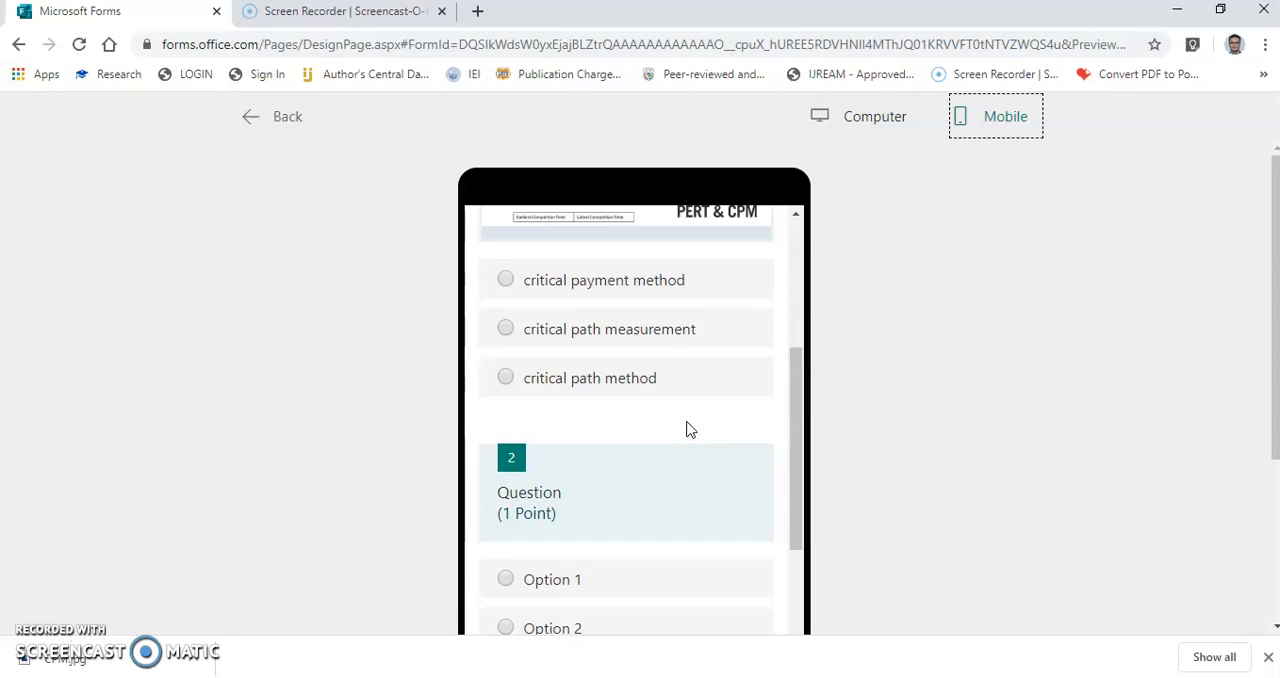
scroll(688, 429, down, 8)
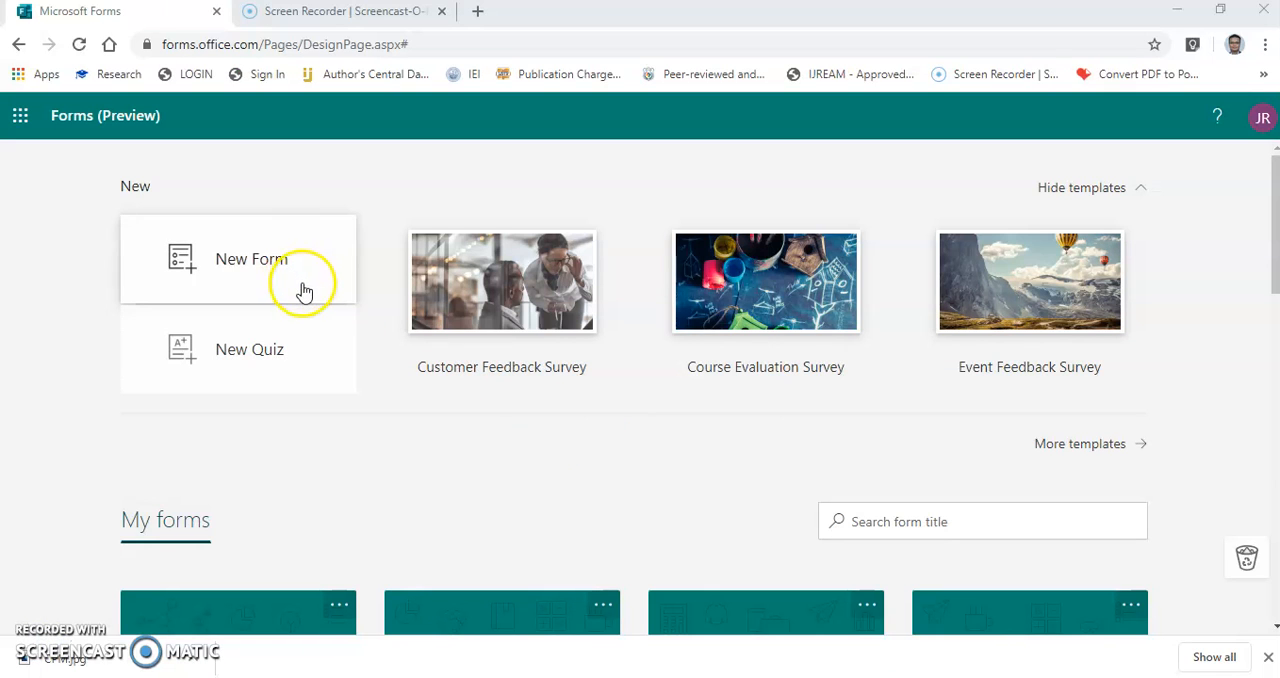
Look through the My forms list on the Forms home page for the saved quizzes and forms.
scroll(358, 421, down, 1)
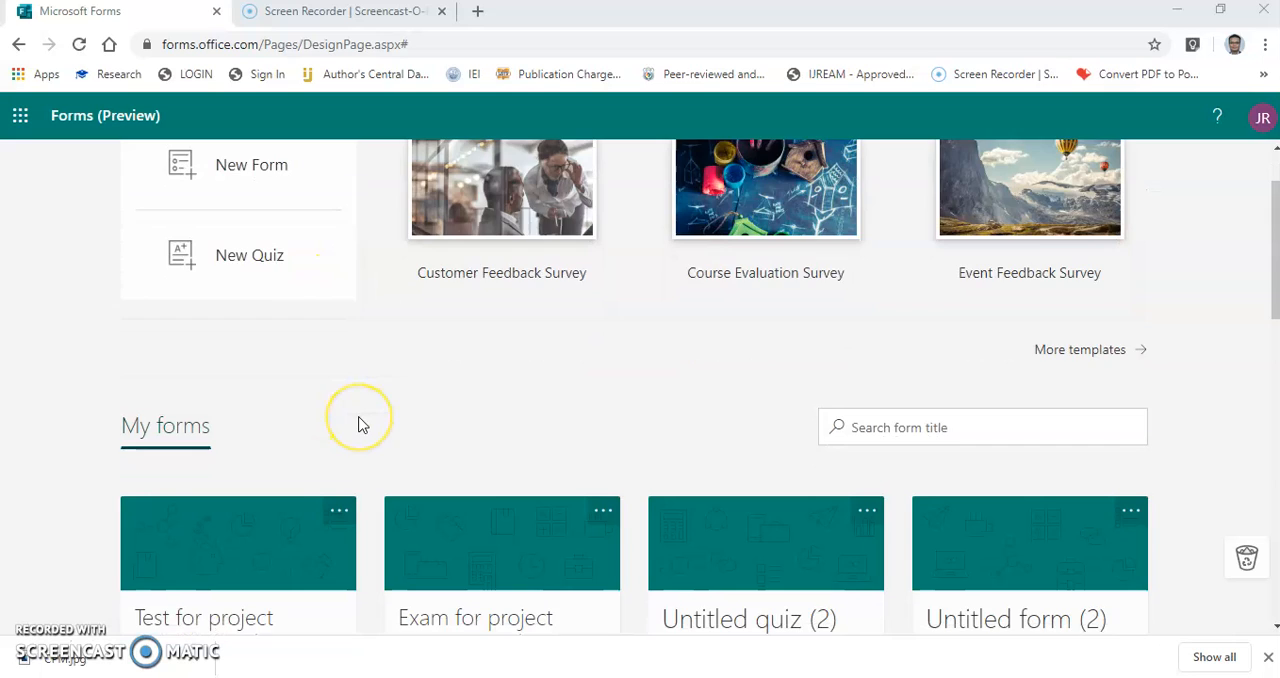
scroll(358, 421, down, 2)
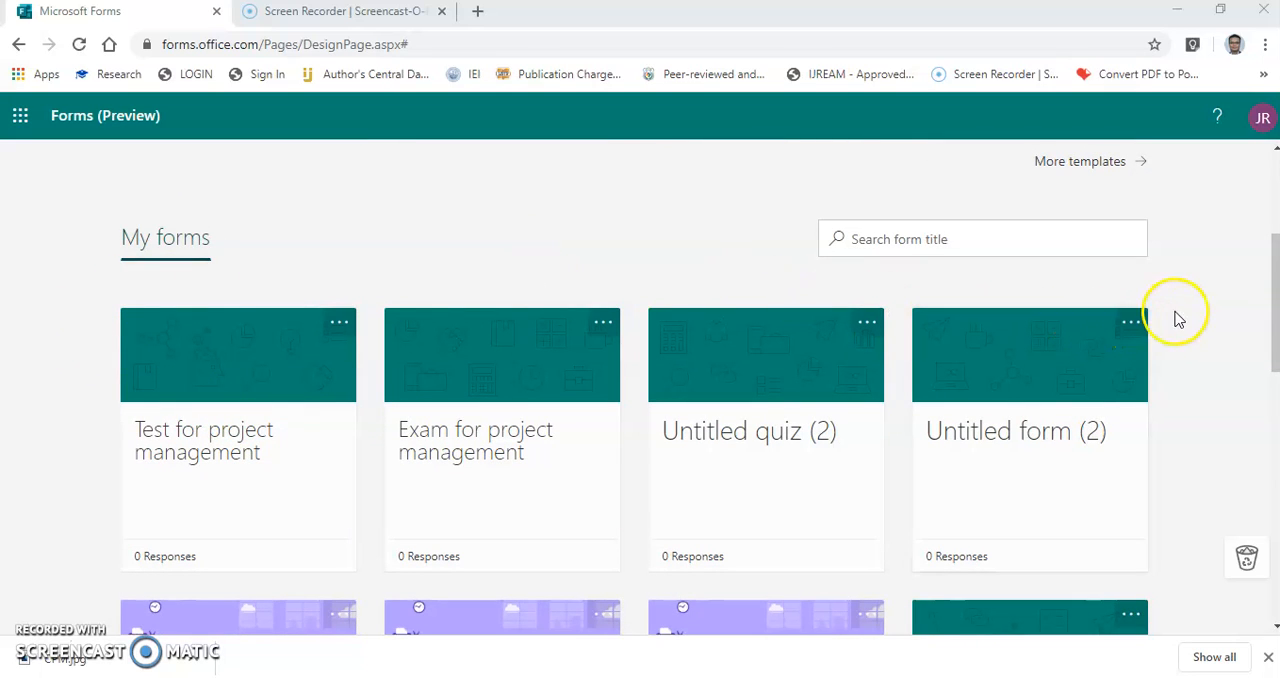
scroll(1209, 491, down, 1)
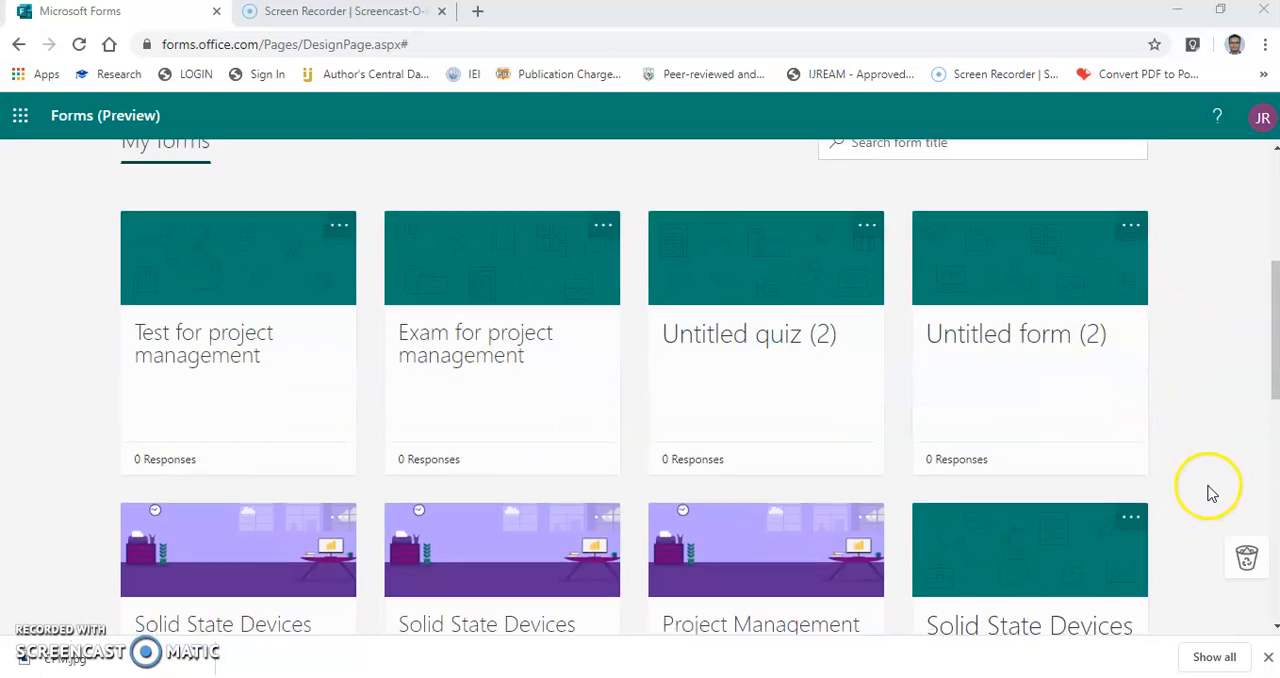
Open the "Solid State Devices Quiz 22 April" quiz from My forms and show its responses.
scroll(1209, 491, down, 2)
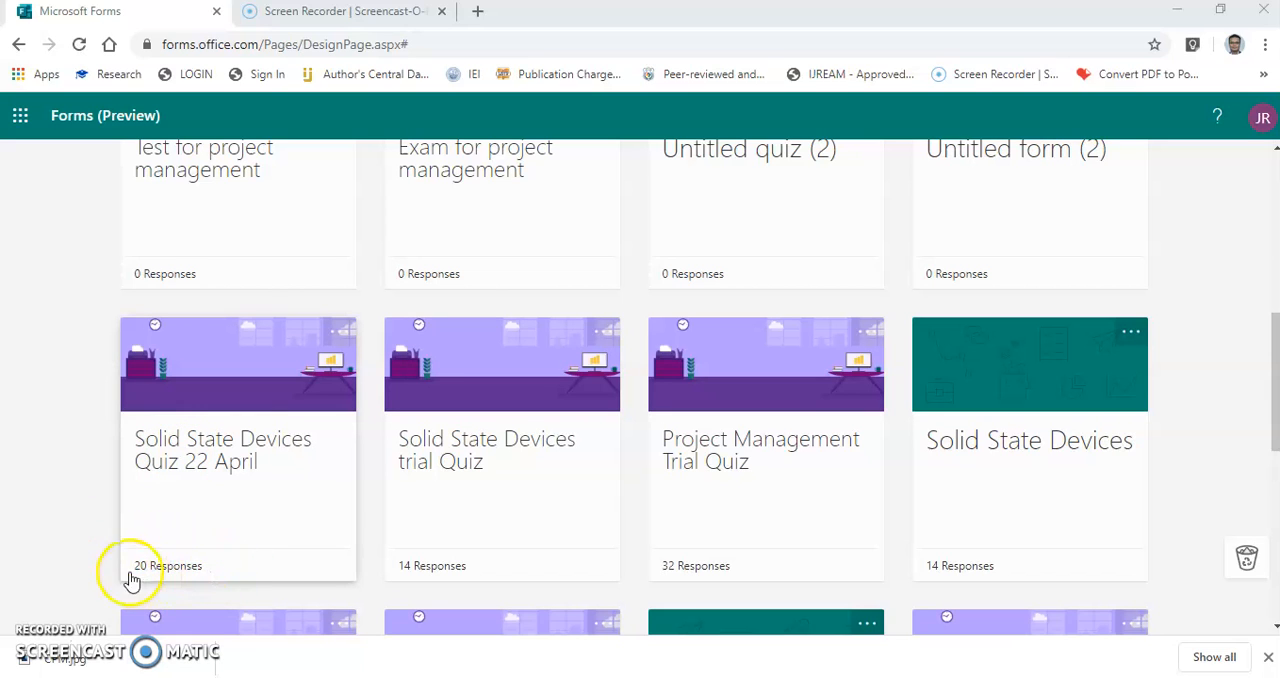
click(251, 405)
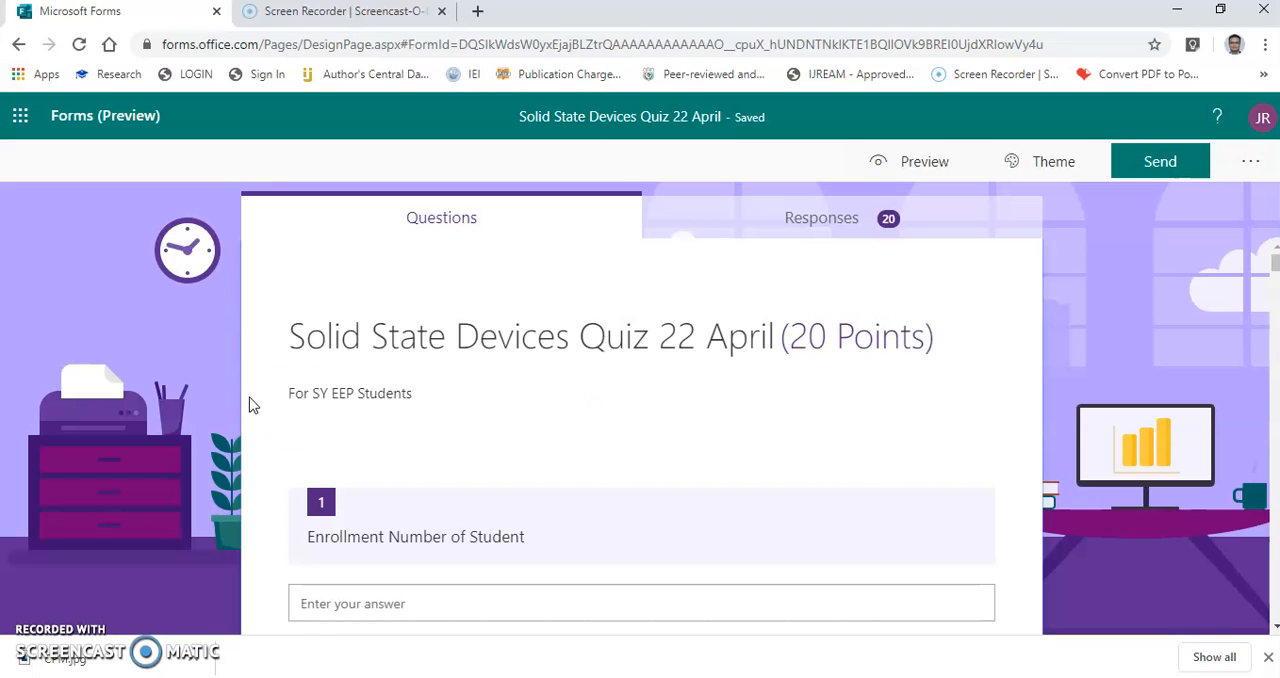
click(766, 522)
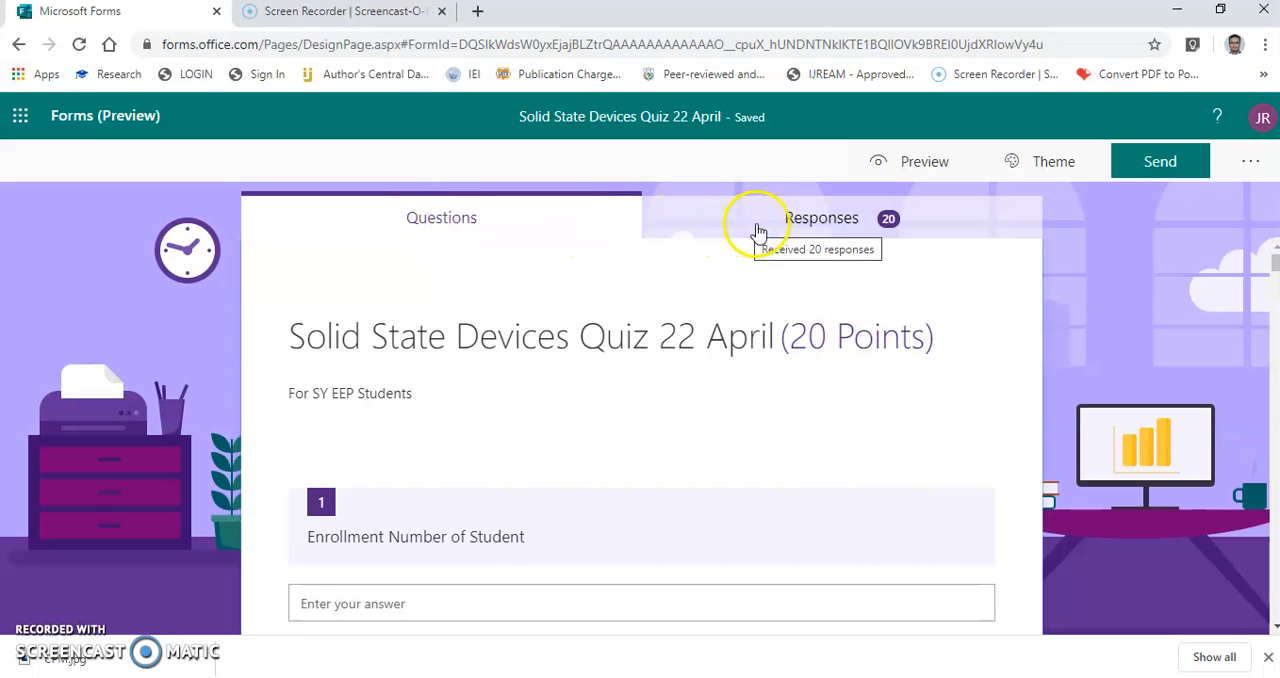
click(930, 219)
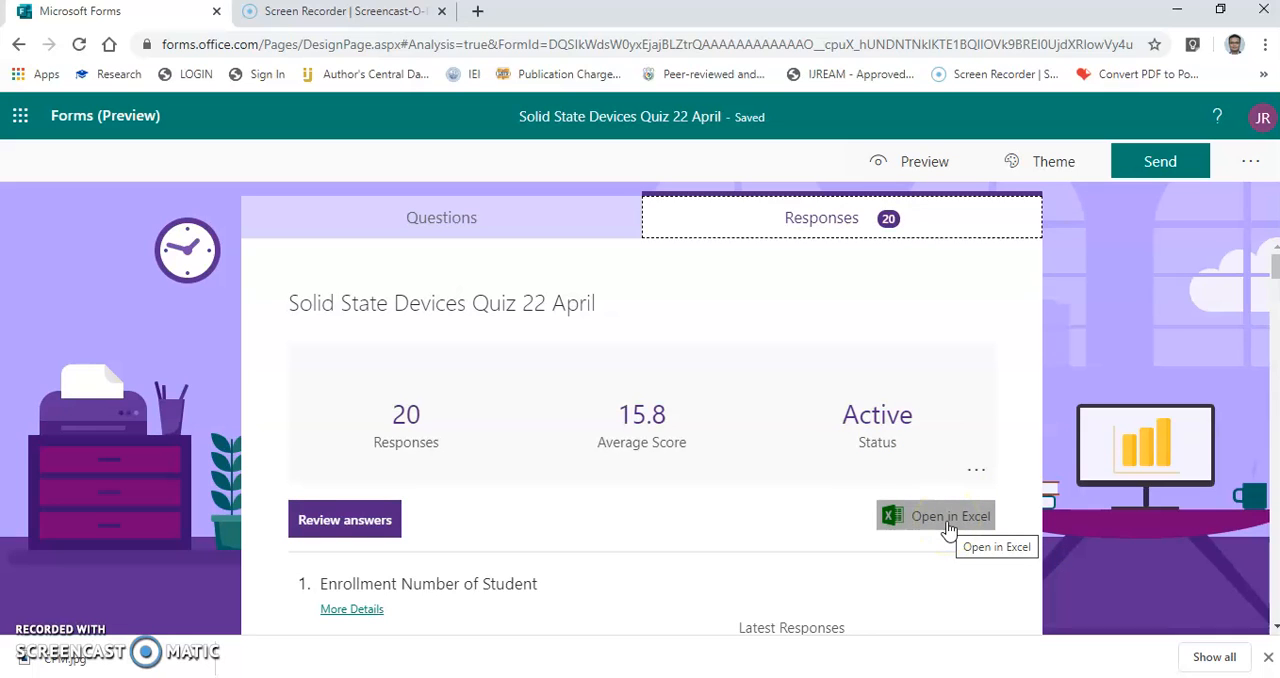
Look through the response summary, checking the answer distribution and share of correct answers for each question.
scroll(530, 558, down, 2)
scroll(525, 575, down, 8)
scroll(518, 581, up, 3)
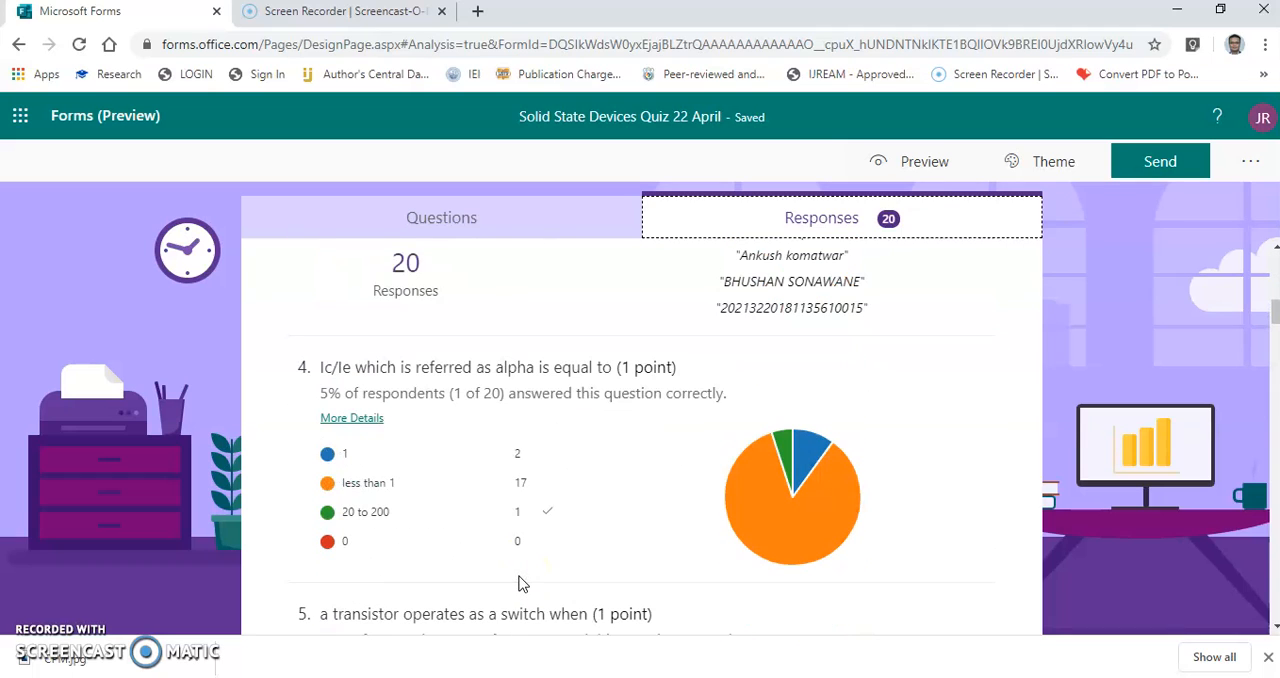
click(590, 528)
scroll(640, 480, down, 3)
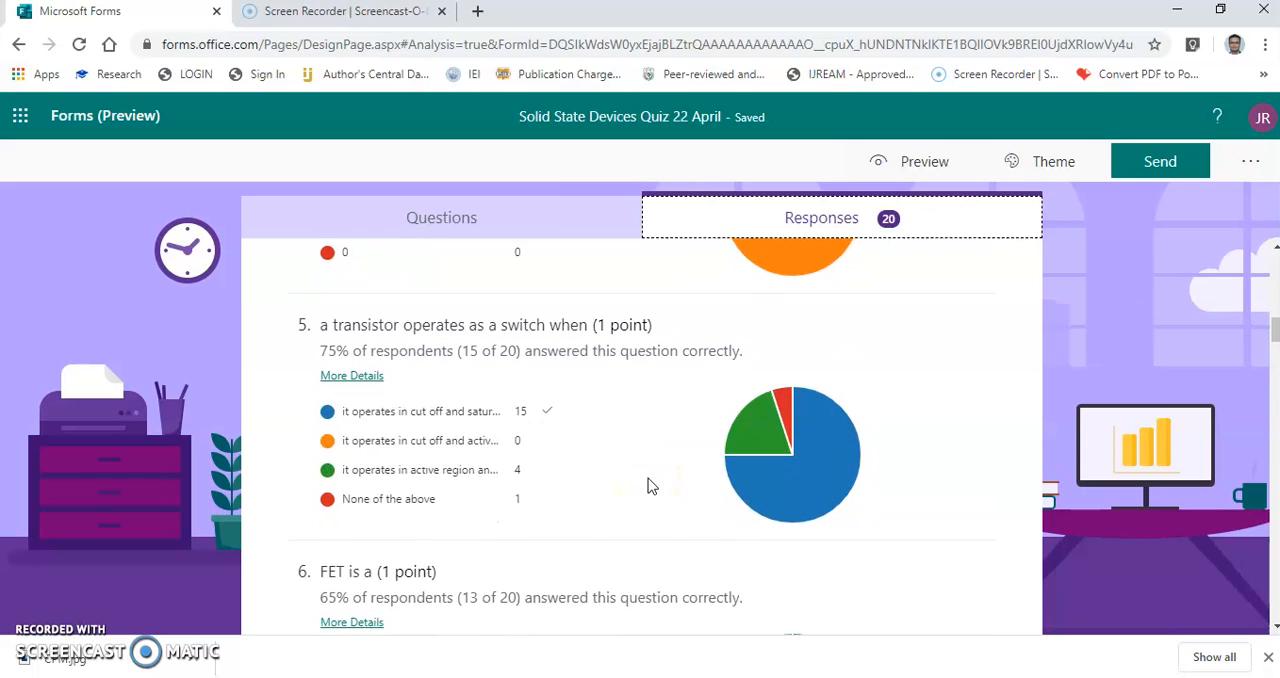
scroll(648, 486, down, 1)
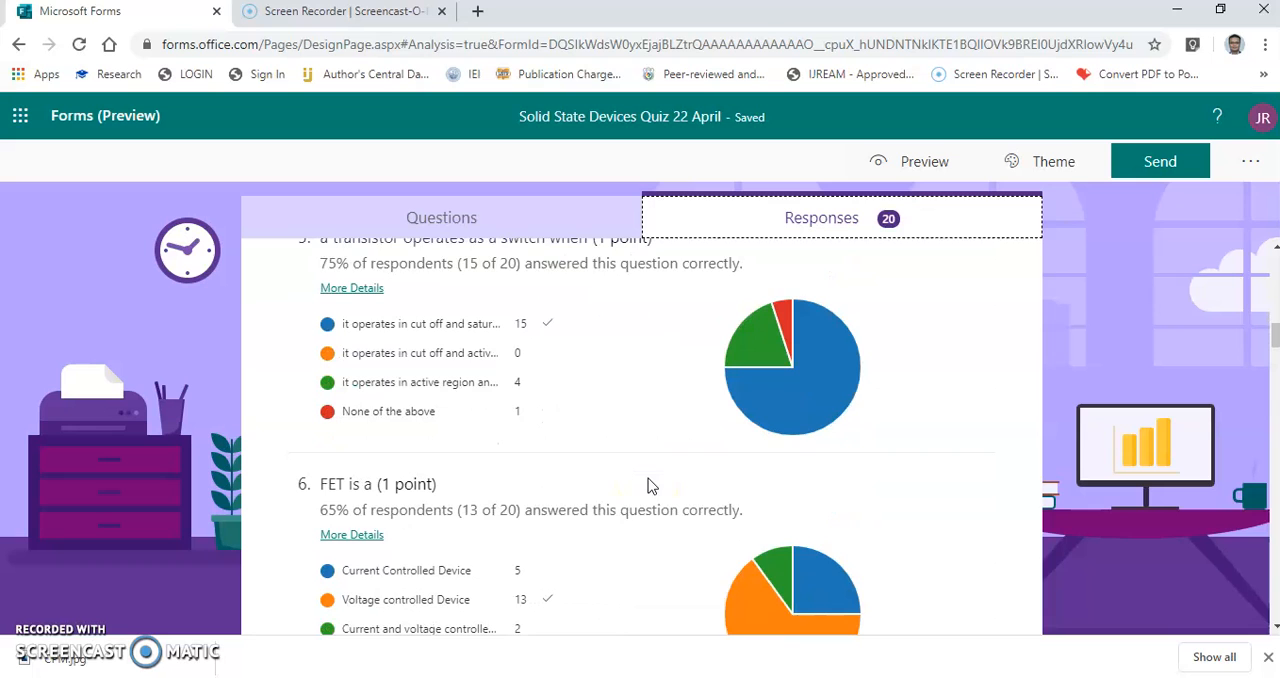
scroll(648, 485, down, 5)
scroll(648, 485, down, 5)
scroll(648, 485, down, 10)
scroll(648, 485, up, 6)
scroll(648, 485, up, 20)
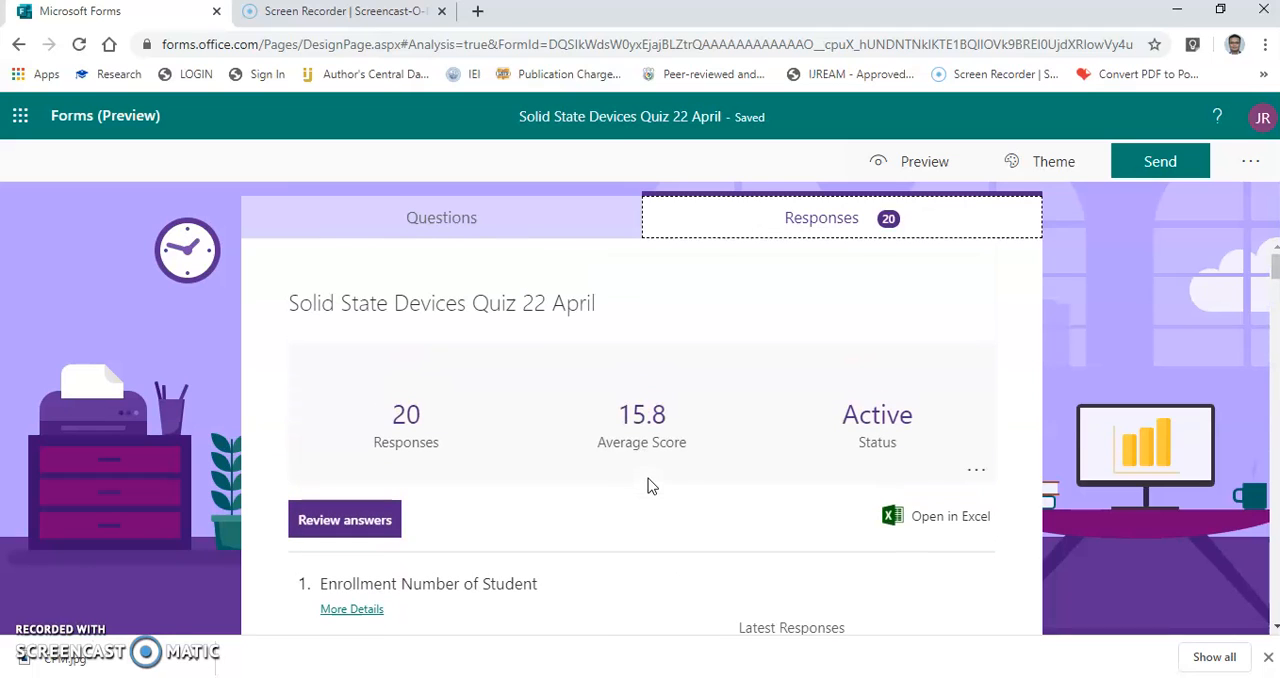
Open the quiz responses in Excel and examine the total points, enrollment number and per-question answer and points columns.
click(936, 515)
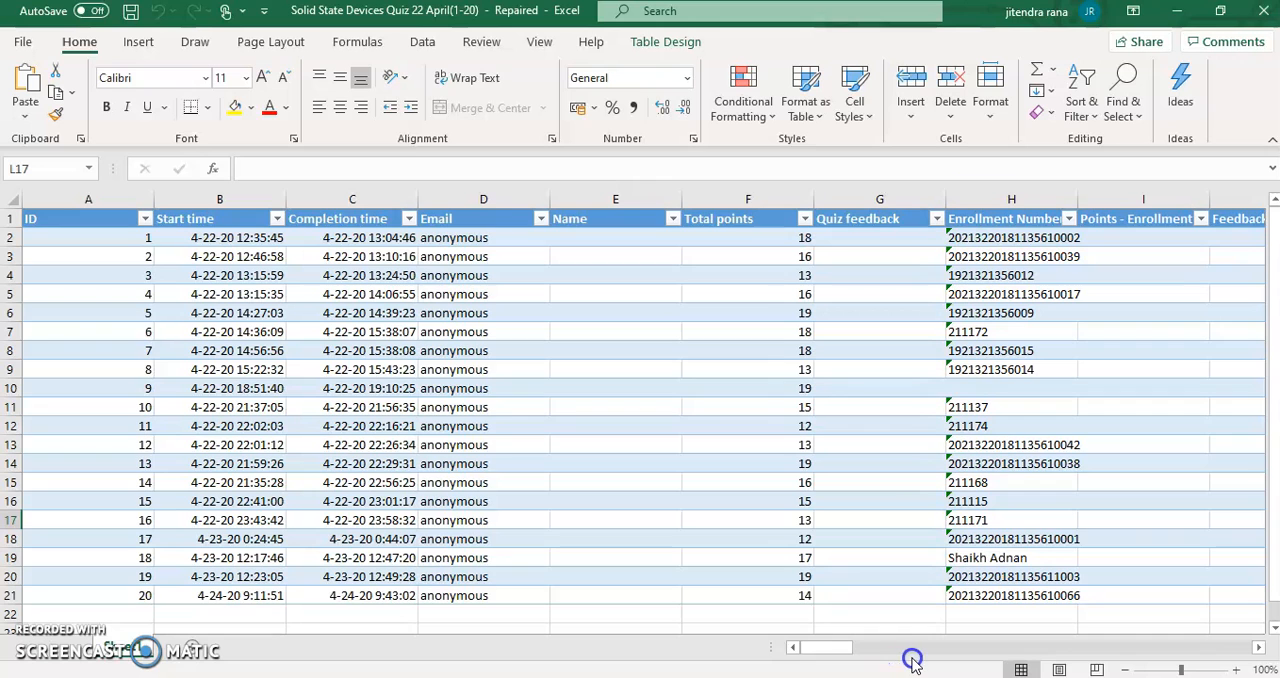
drag(823, 647, 940, 655)
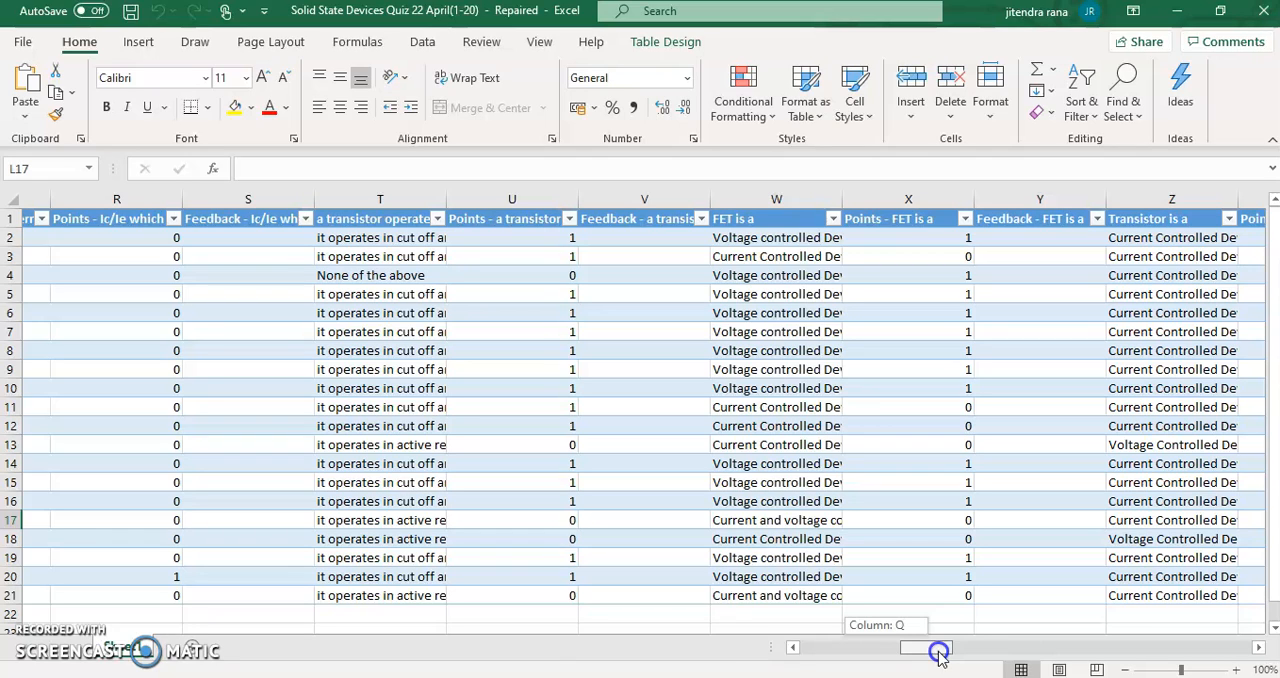
drag(940, 655, 810, 647)
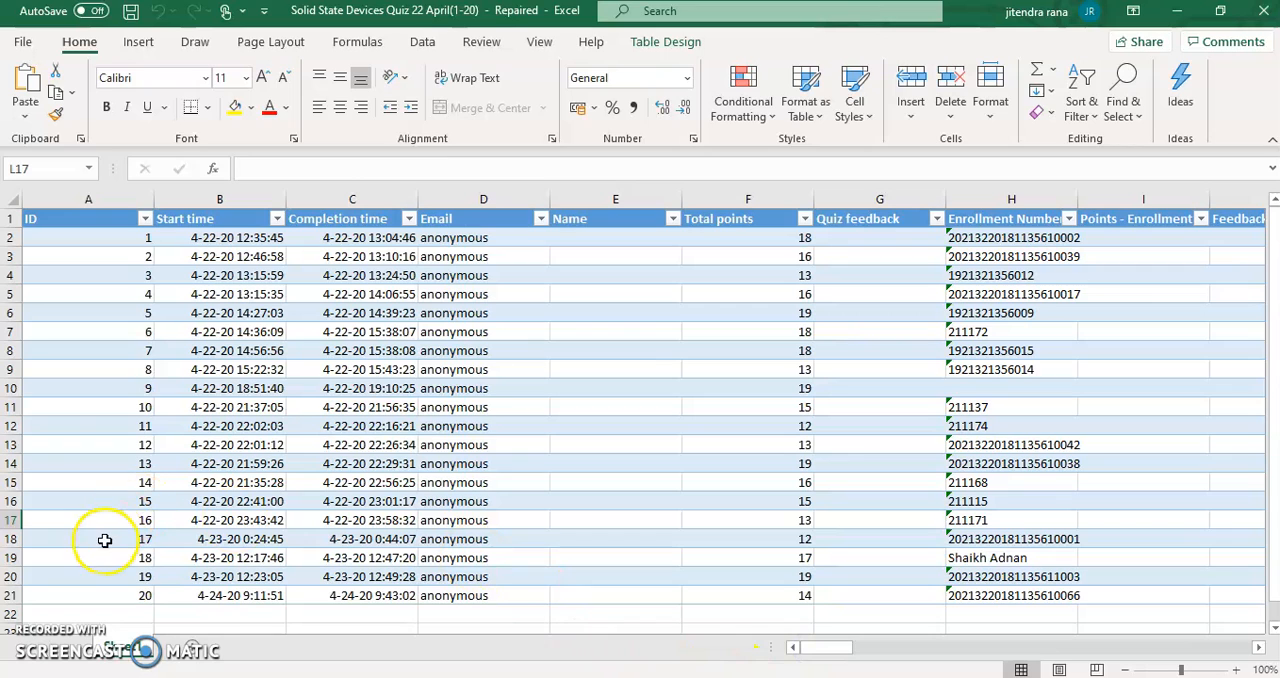
click(772, 190)
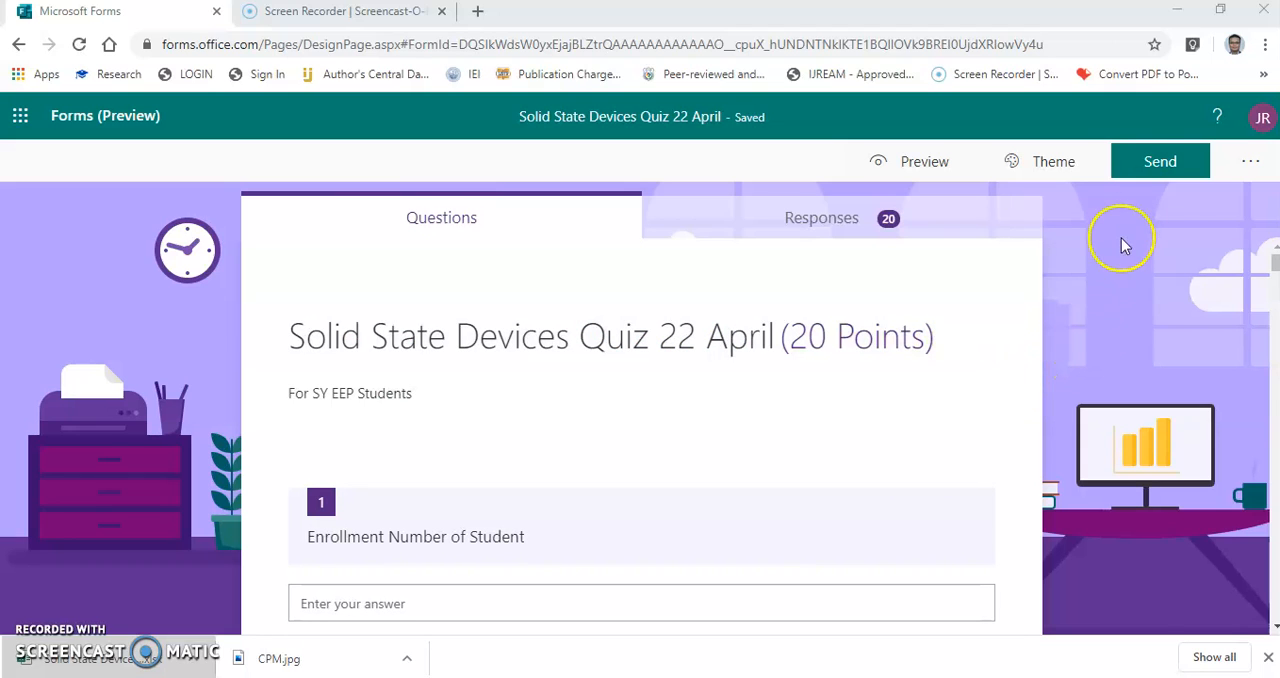
Switch back to Microsoft Forms and copy the quiz's response link from its sending options for anyone with the link.
click(1155, 165)
click(1222, 340)
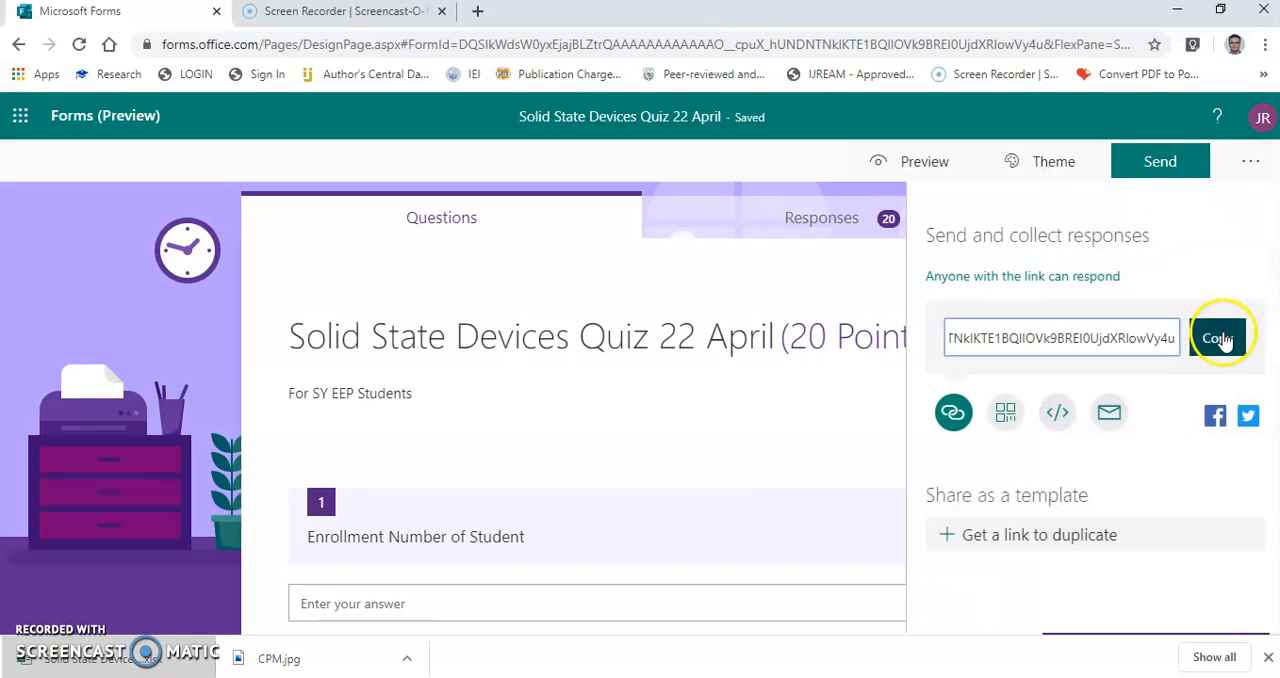
click(1226, 340)
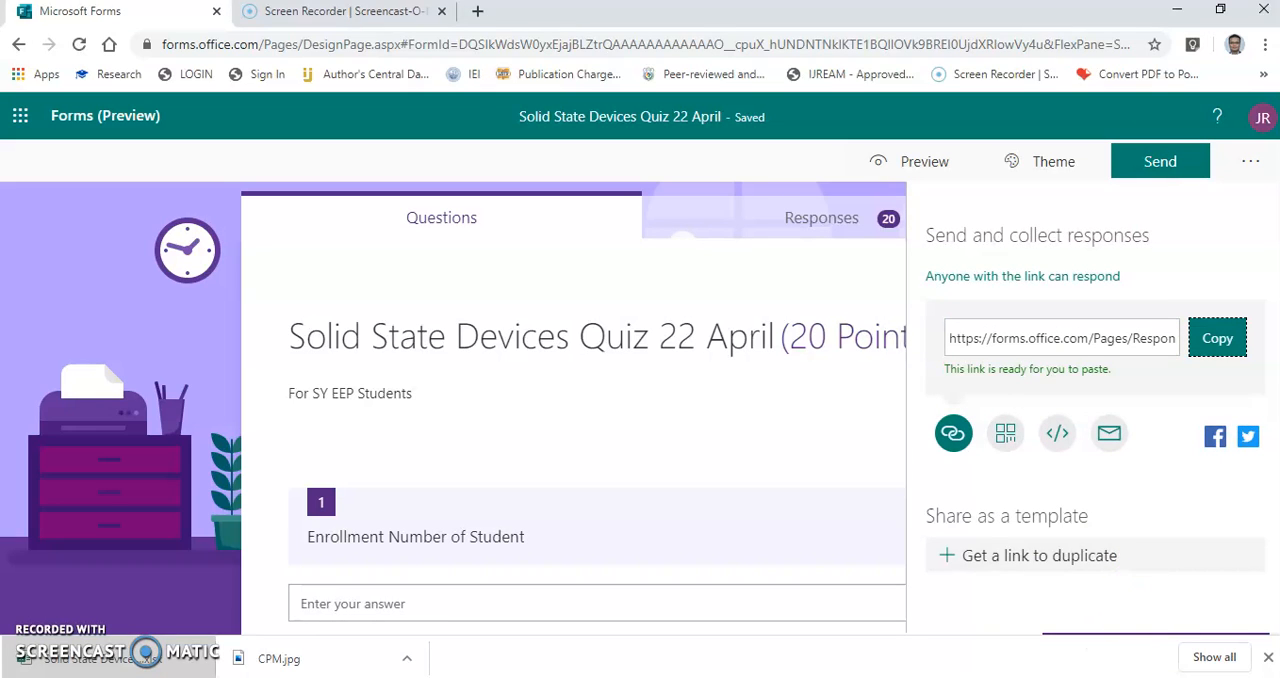
click(1003, 350)
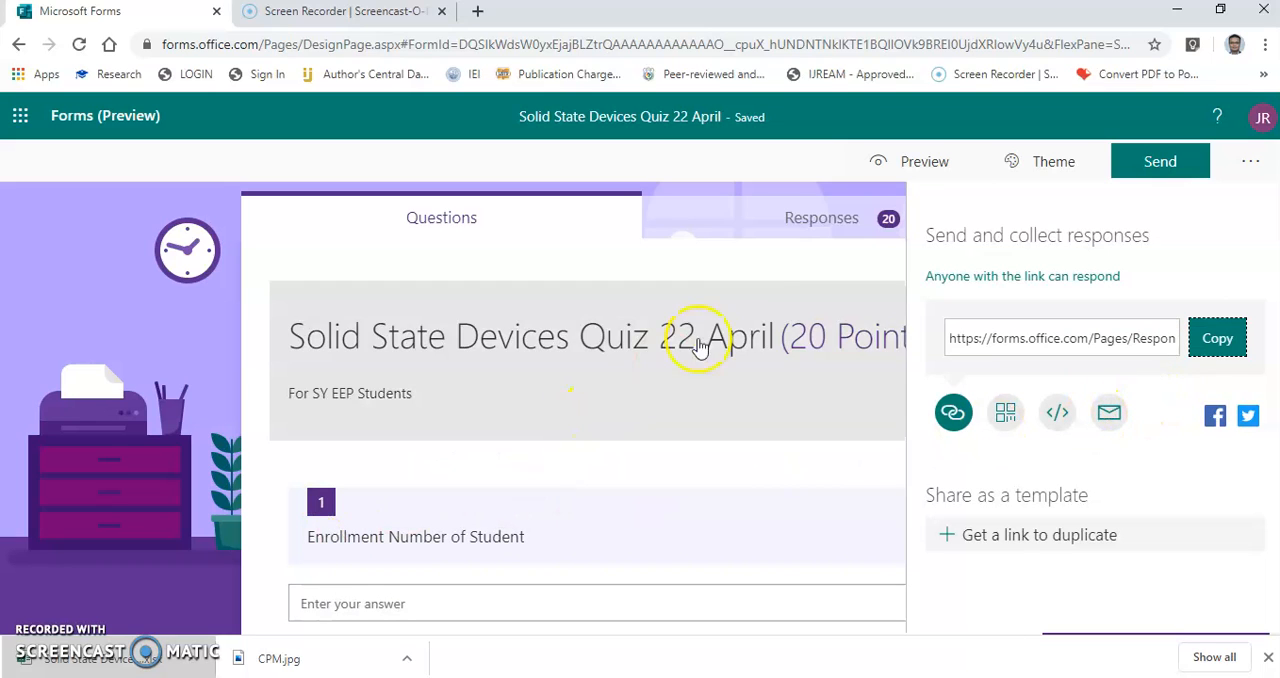
Show the responses of the "Solid State Devices Quiz 22 April" quiz again.
click(790, 220)
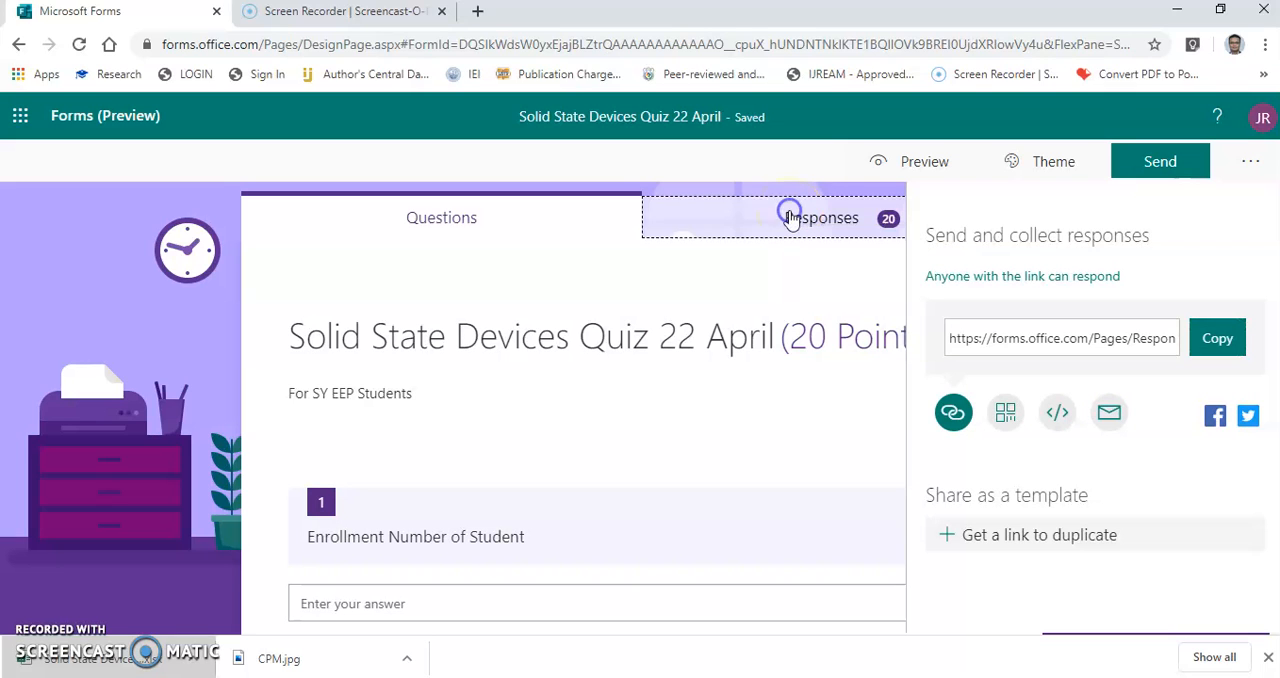